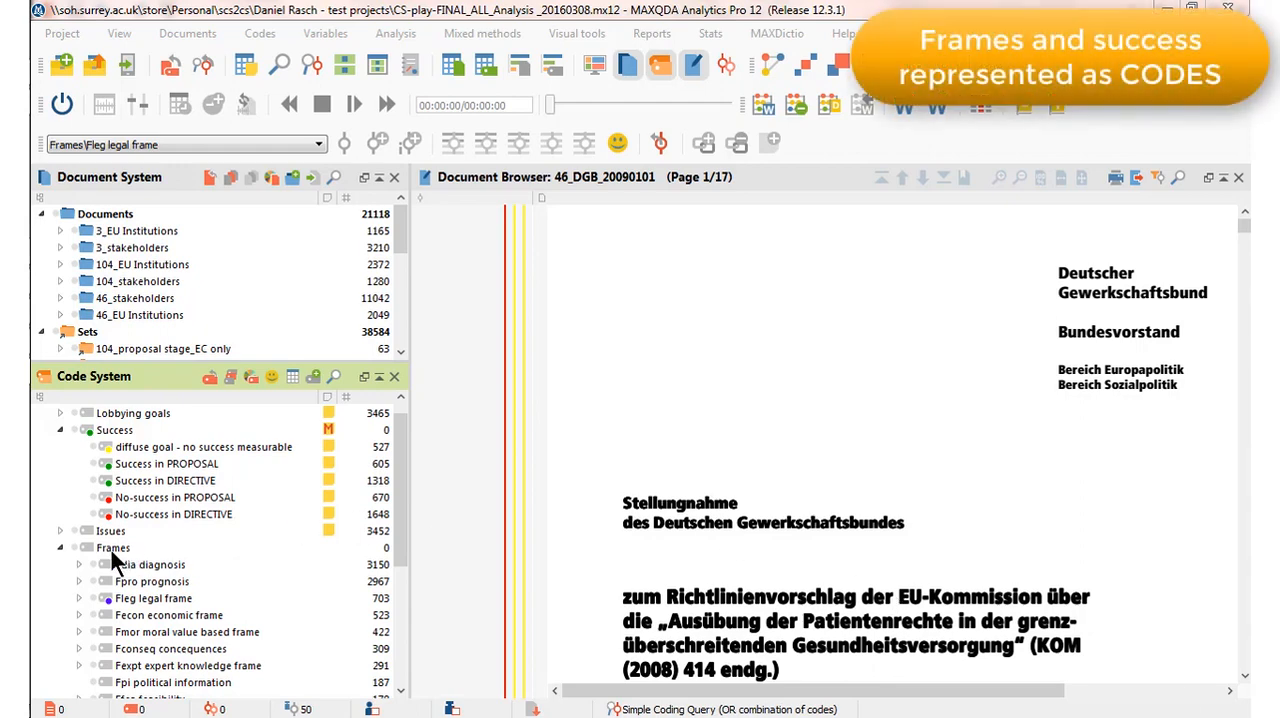
Expand the Fleg legal frame code under Frames to show its subcodes.
{"action": "left_click", "coordinate": [111, 550]}
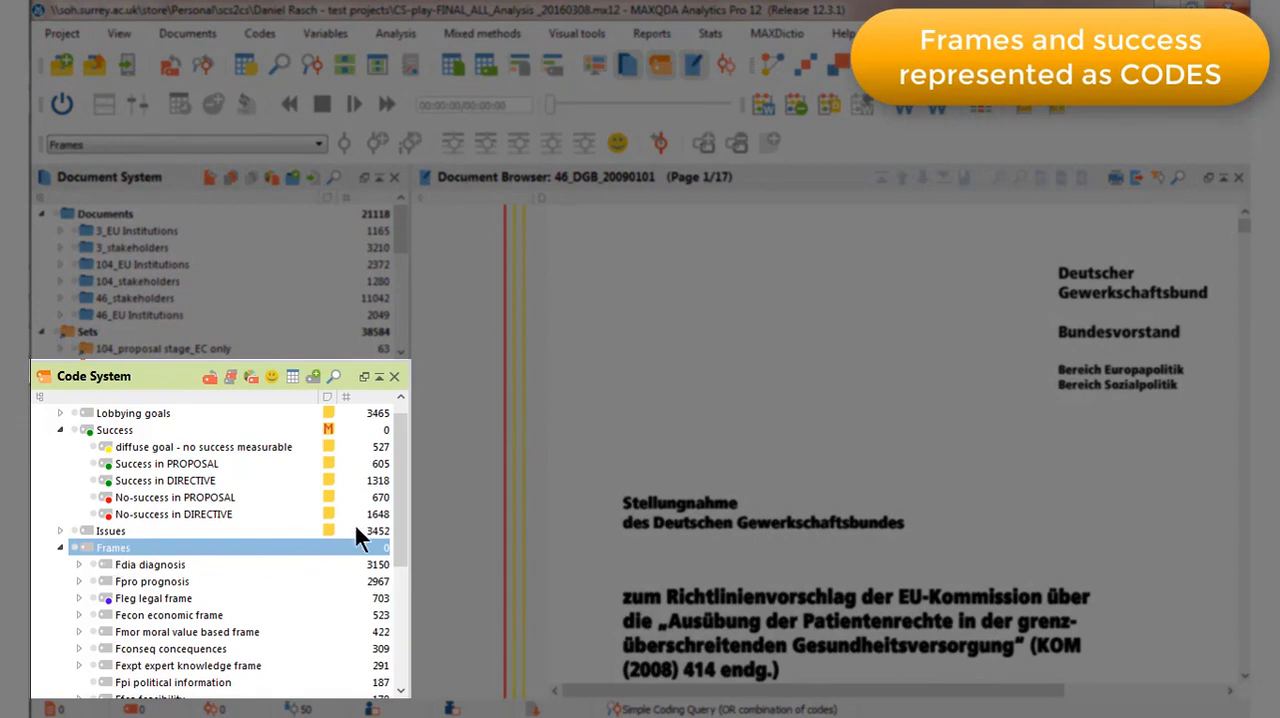
{"action": "mouse_move", "coordinate": [401, 485]}
{"action": "left_mouse_down"}
{"action": "mouse_move", "coordinate": [399, 583]}
{"action": "mouse_move", "coordinate": [400, 503]}
{"action": "left_mouse_up"}
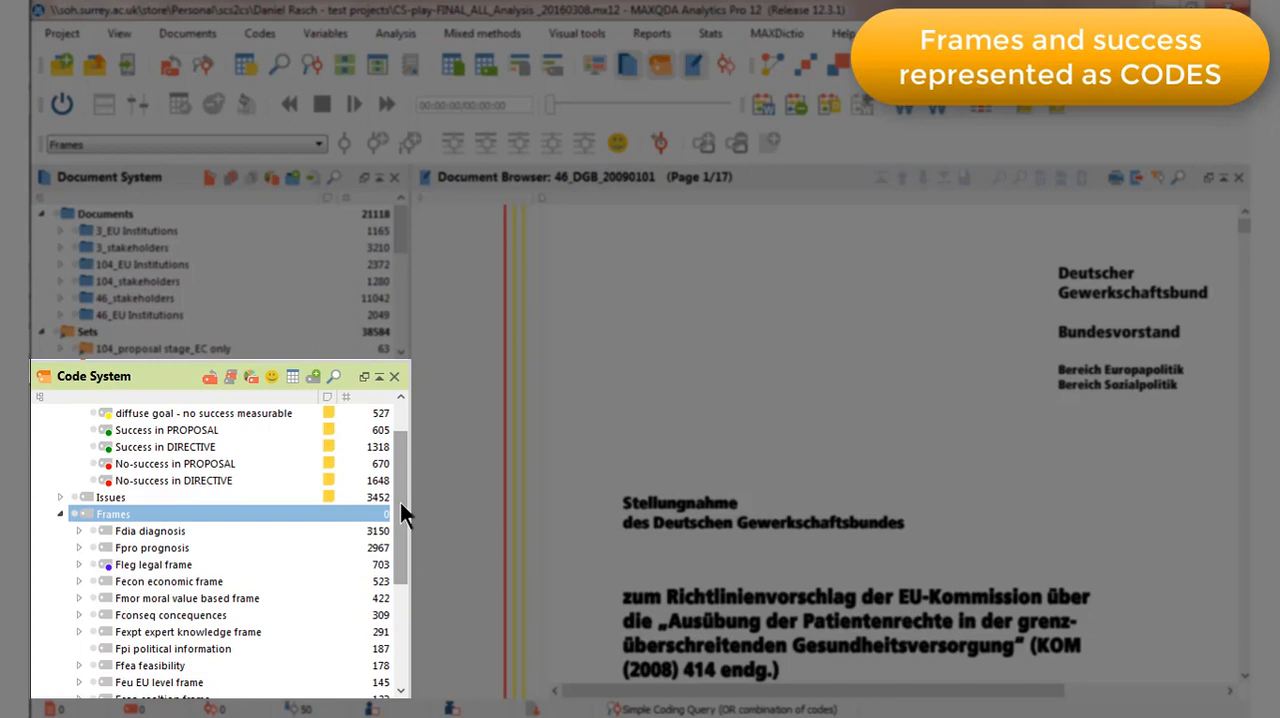
{"action": "left_click", "coordinate": [136, 565]}
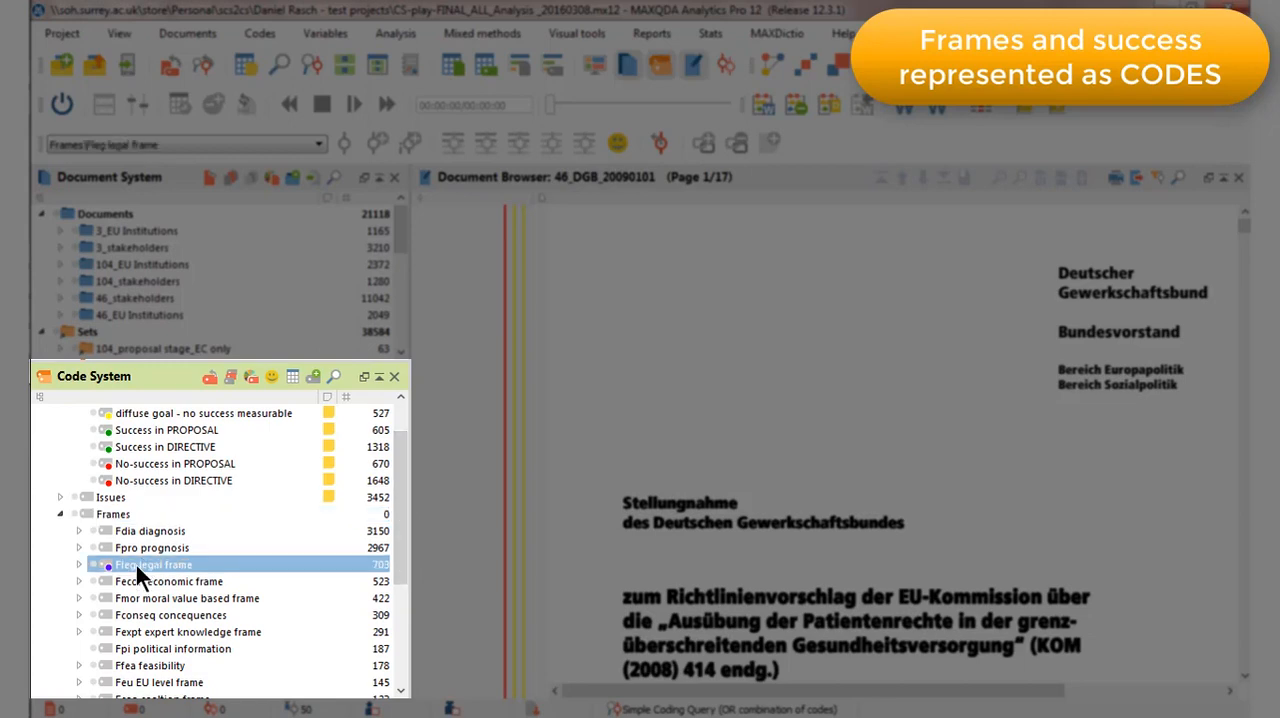
{"action": "left_click", "coordinate": [78, 564]}
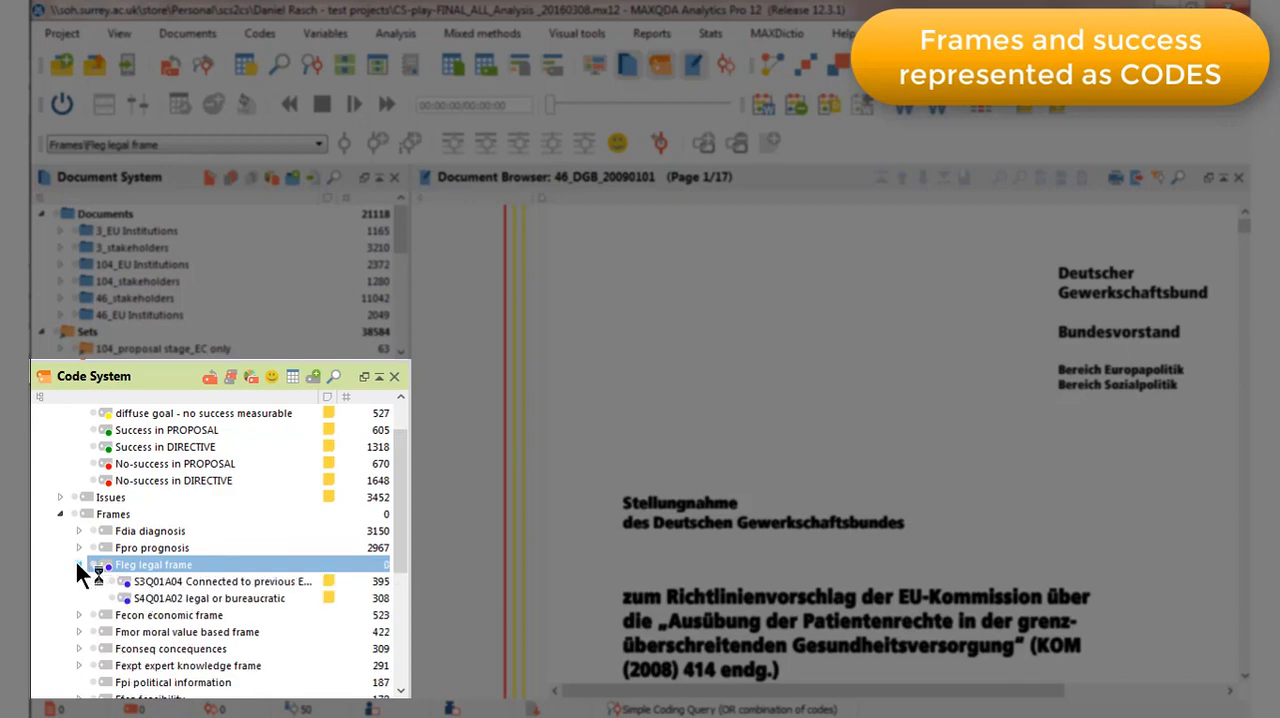
Review the first coded segments of S4Q01A02 legal or bureaucratic in their source documents, then close the list and collapse Fleg legal frame.
{"action": "left_click", "coordinate": [208, 597]}
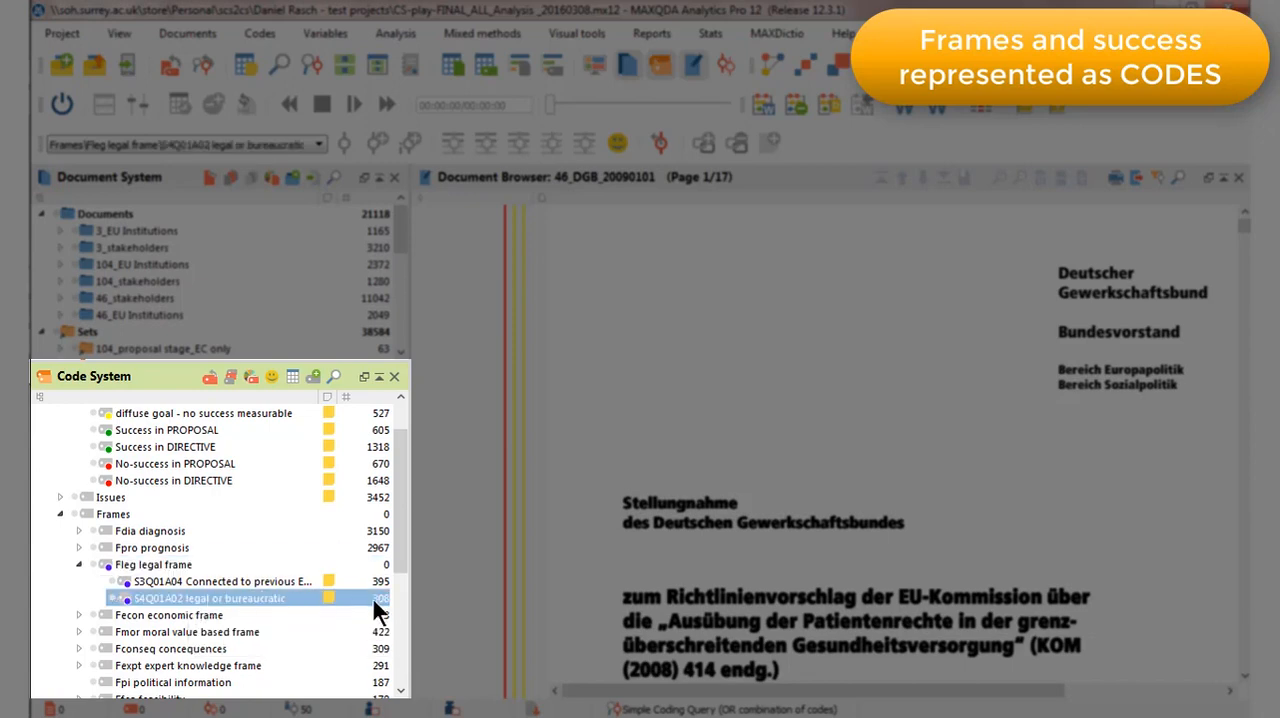
{"action": "double_click", "coordinate": [230, 592]}
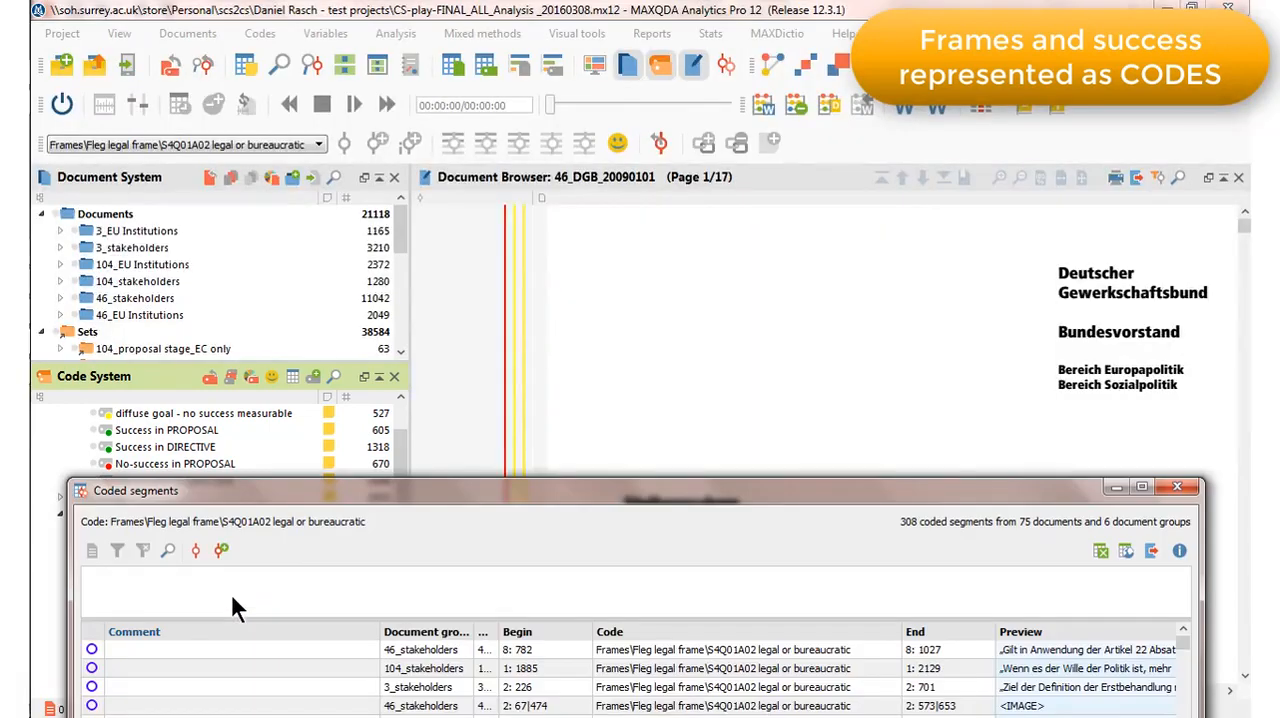
{"action": "left_click", "coordinate": [335, 643]}
{"action": "left_click", "coordinate": [336, 667]}
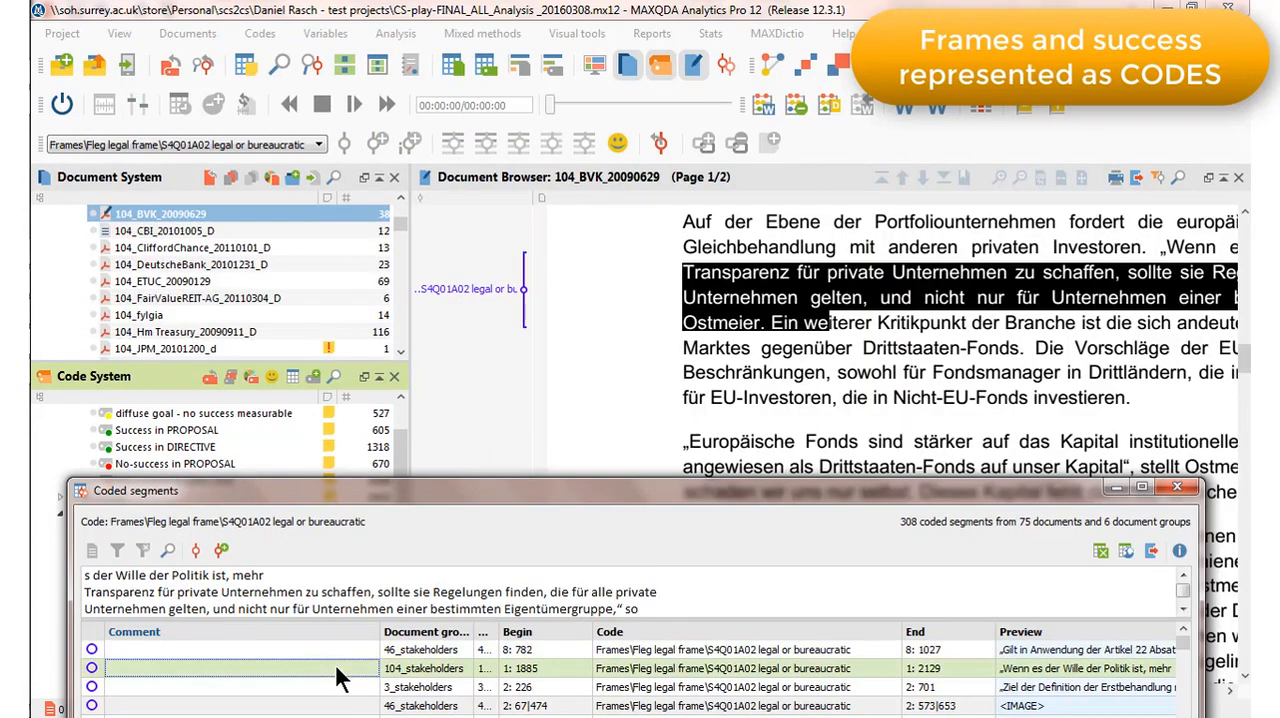
{"action": "left_click", "coordinate": [340, 687]}
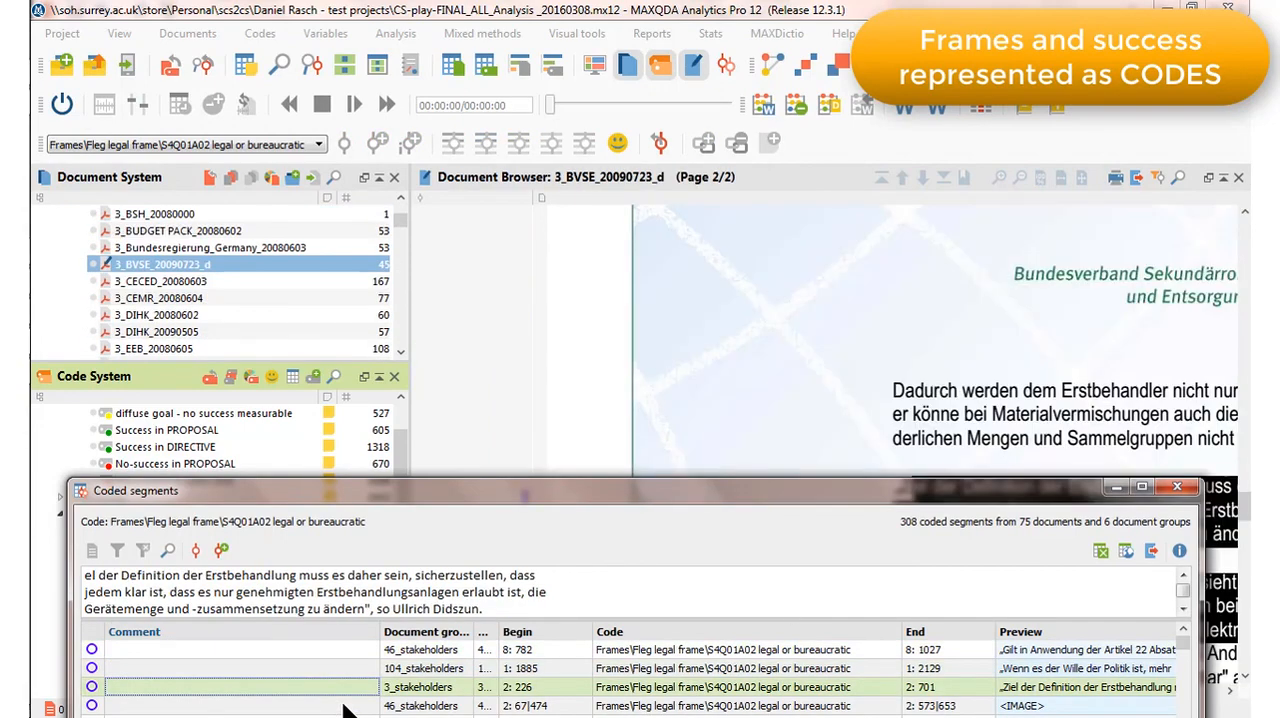
{"action": "left_click", "coordinate": [343, 706]}
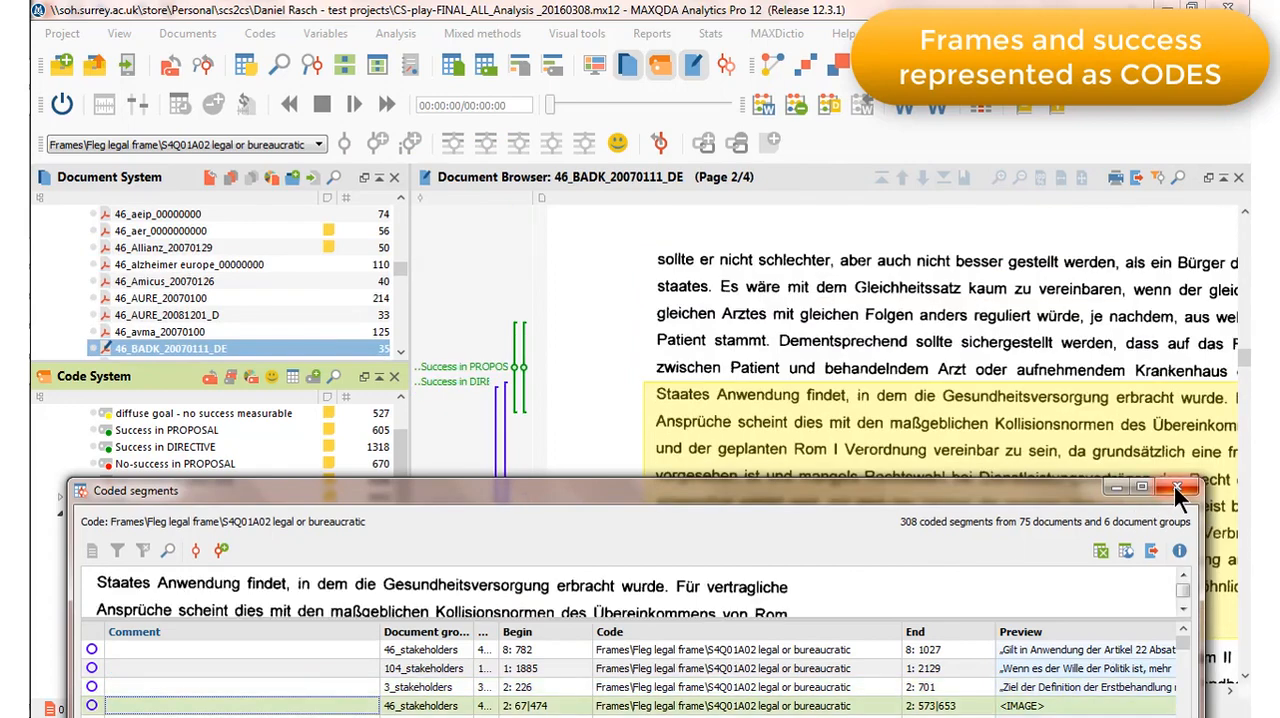
{"action": "left_click", "coordinate": [1174, 486]}
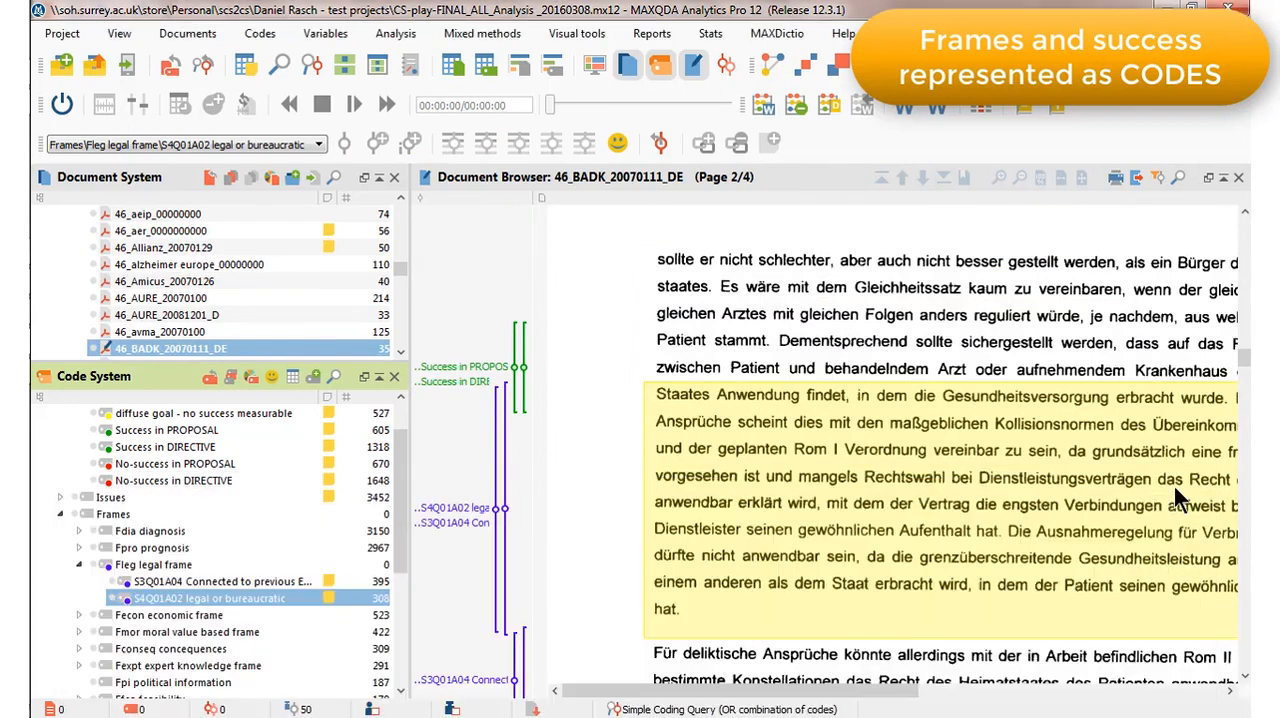
{"action": "left_click", "coordinate": [79, 565]}
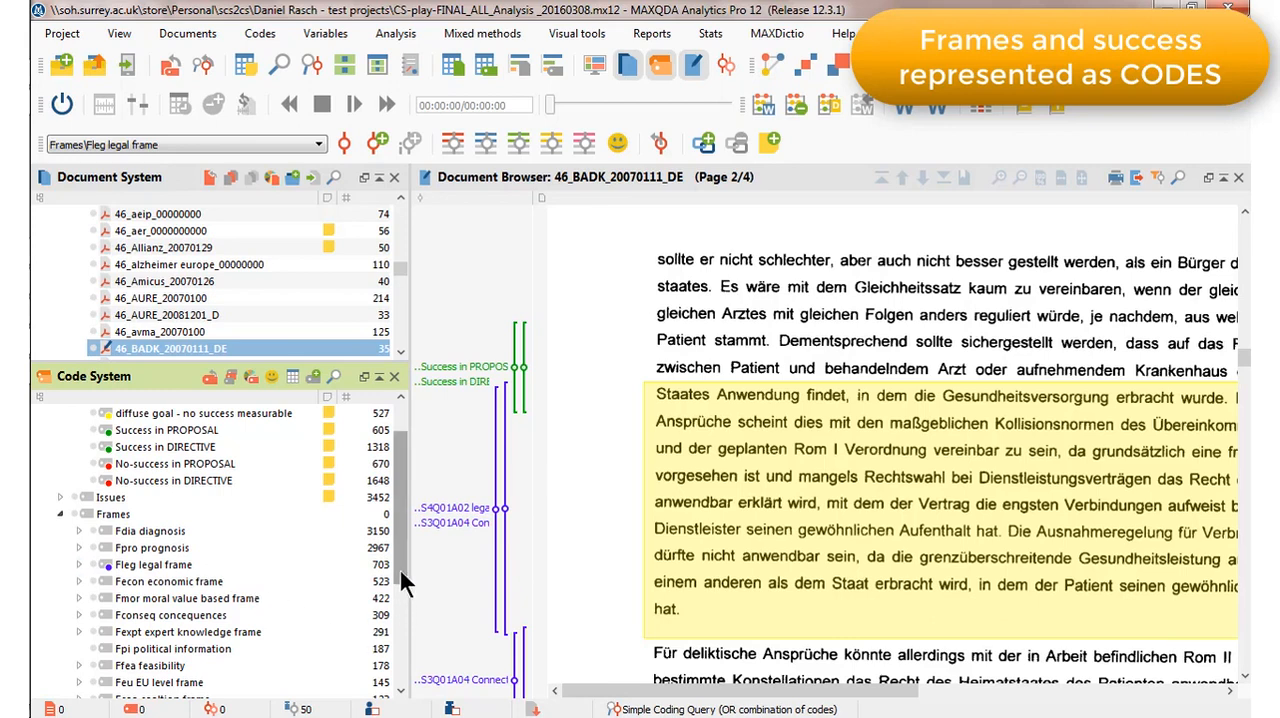
Review the first three coded segments of the Success in DIRECTIVE code in their source documents and close the list.
{"action": "left_click_drag", "start_coordinate": [399, 567], "coordinate": [400, 529]}
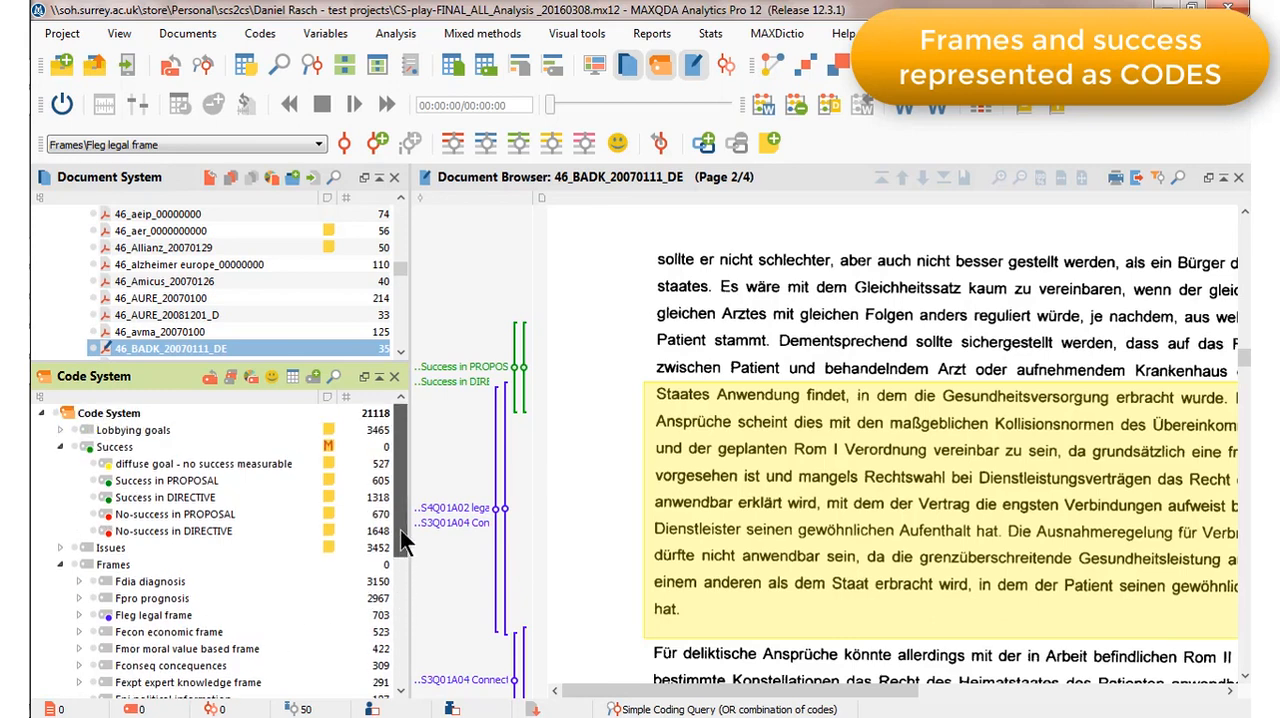
{"action": "left_click", "coordinate": [123, 446]}
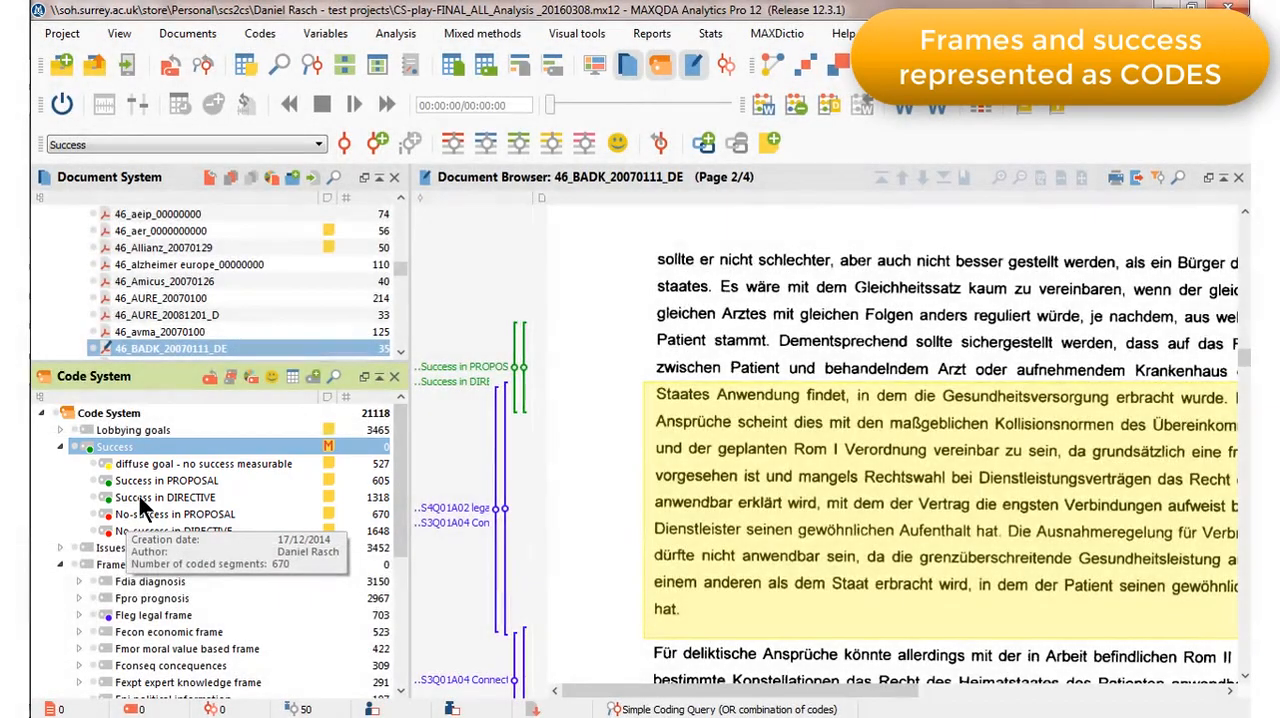
{"action": "double_click", "coordinate": [139, 496]}
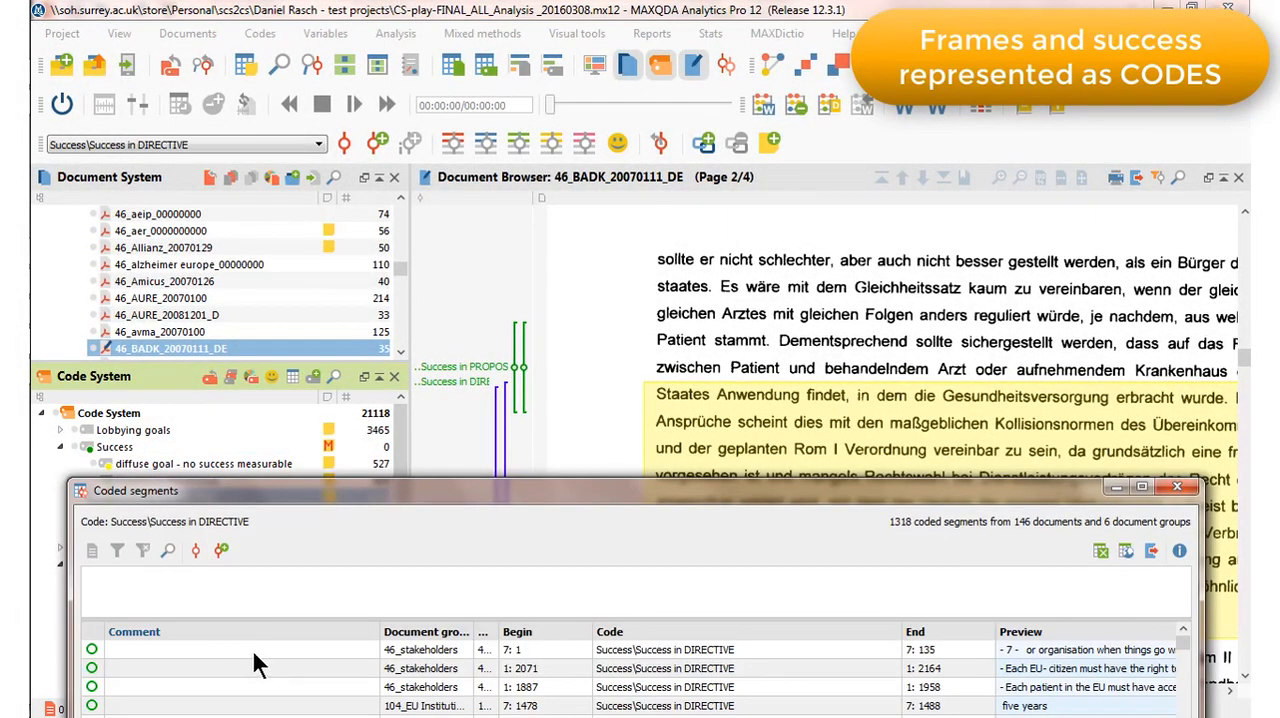
{"action": "left_click", "coordinate": [251, 648]}
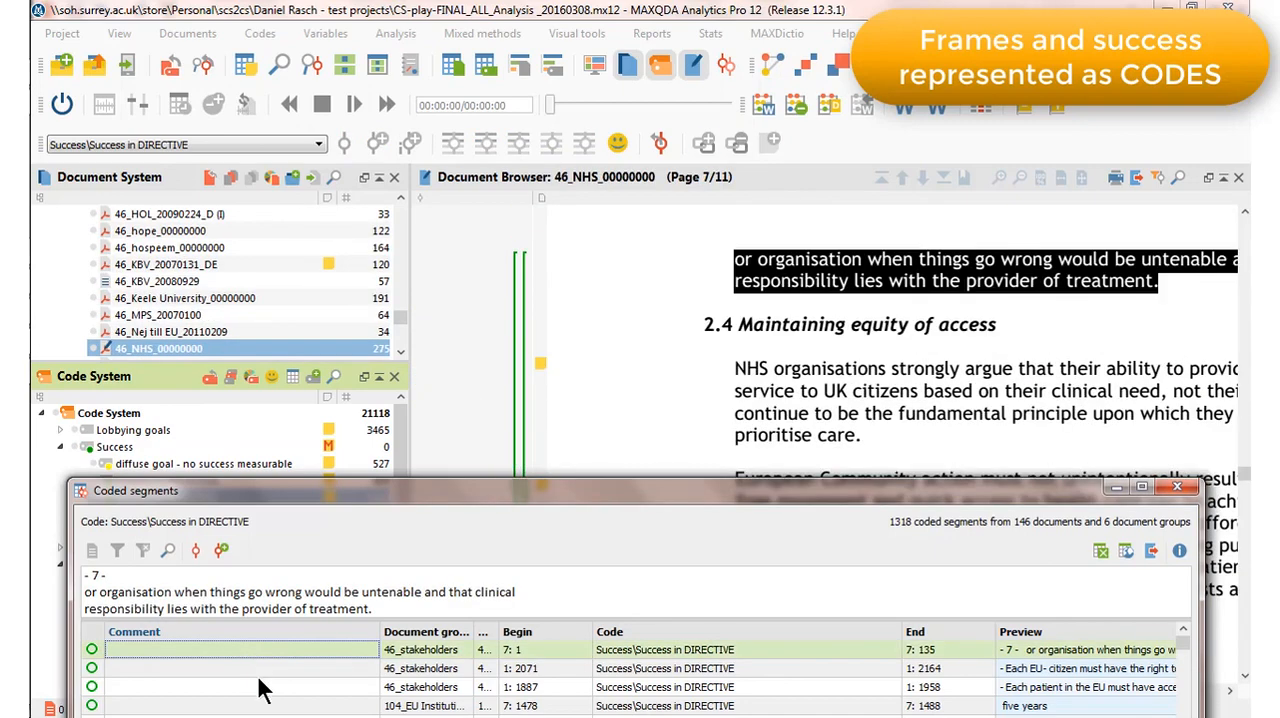
{"action": "left_click", "coordinate": [258, 675]}
{"action": "left_click", "coordinate": [260, 687]}
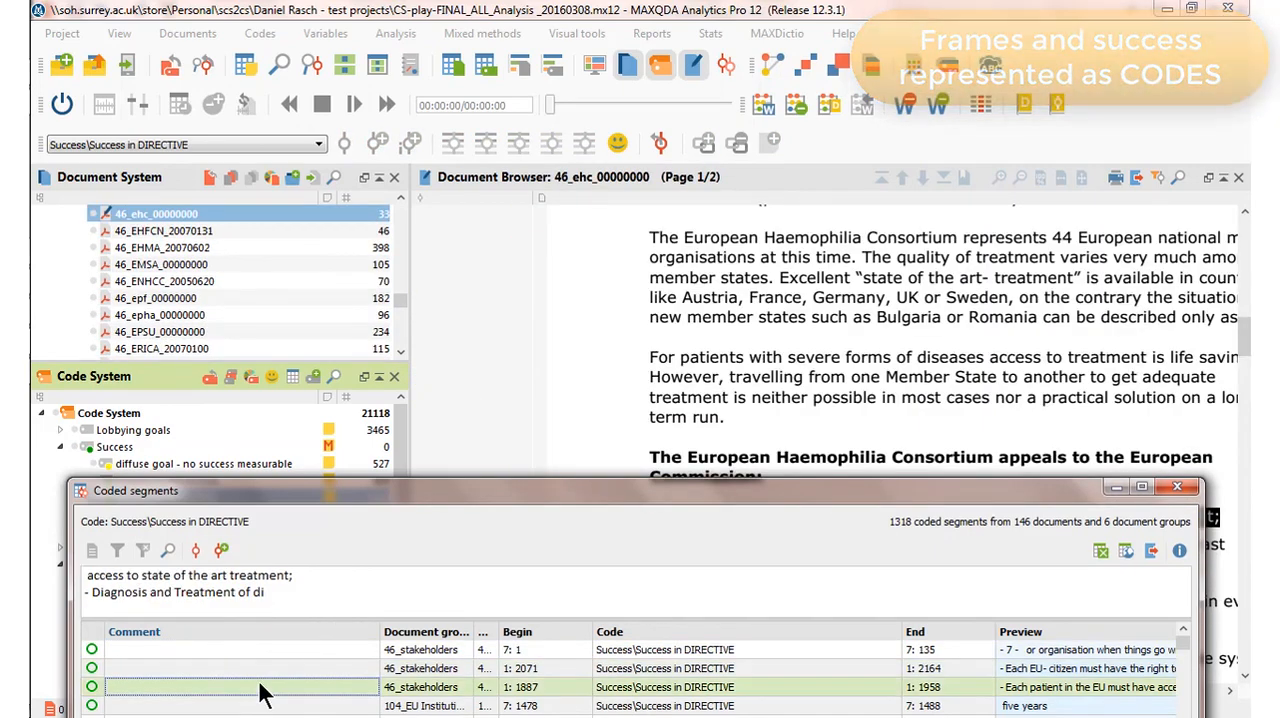
{"action": "left_click", "coordinate": [1182, 489]}
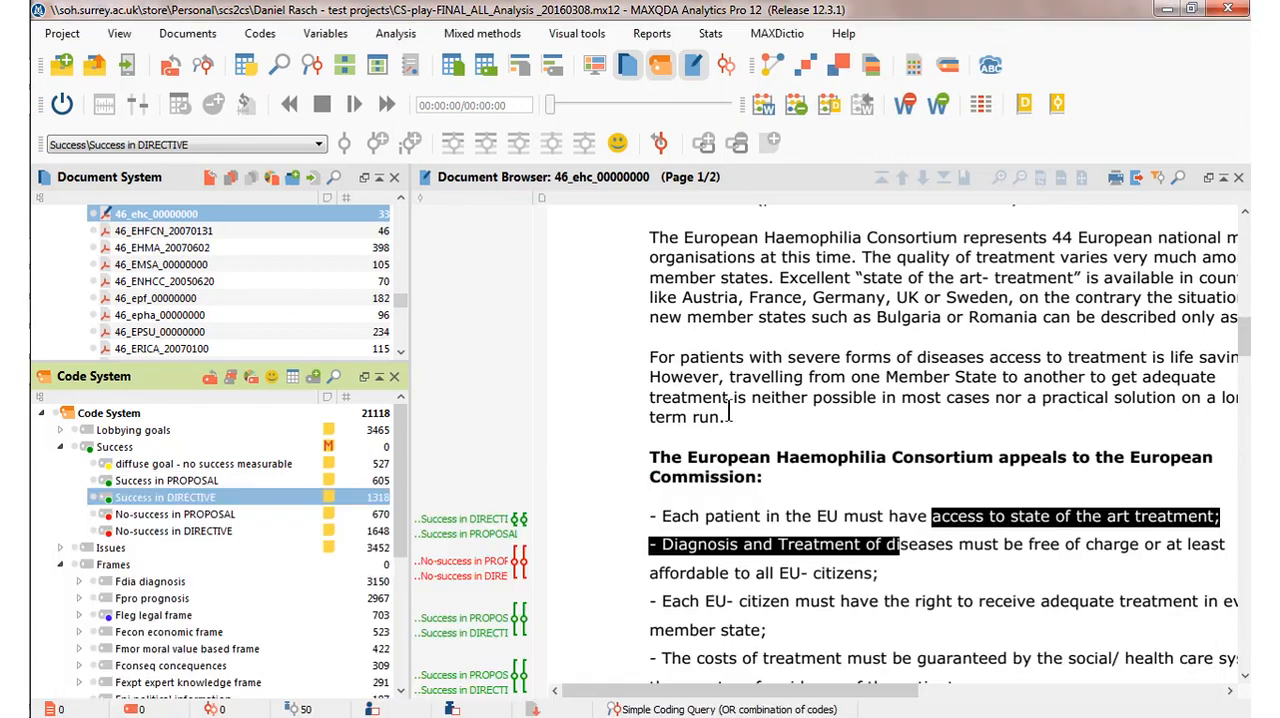
Collapse the expanded 3_stakeholders and 104_stakeholders document groups in the Document System.
{"action": "left_click_drag", "start_coordinate": [397, 298], "coordinate": [399, 210]}
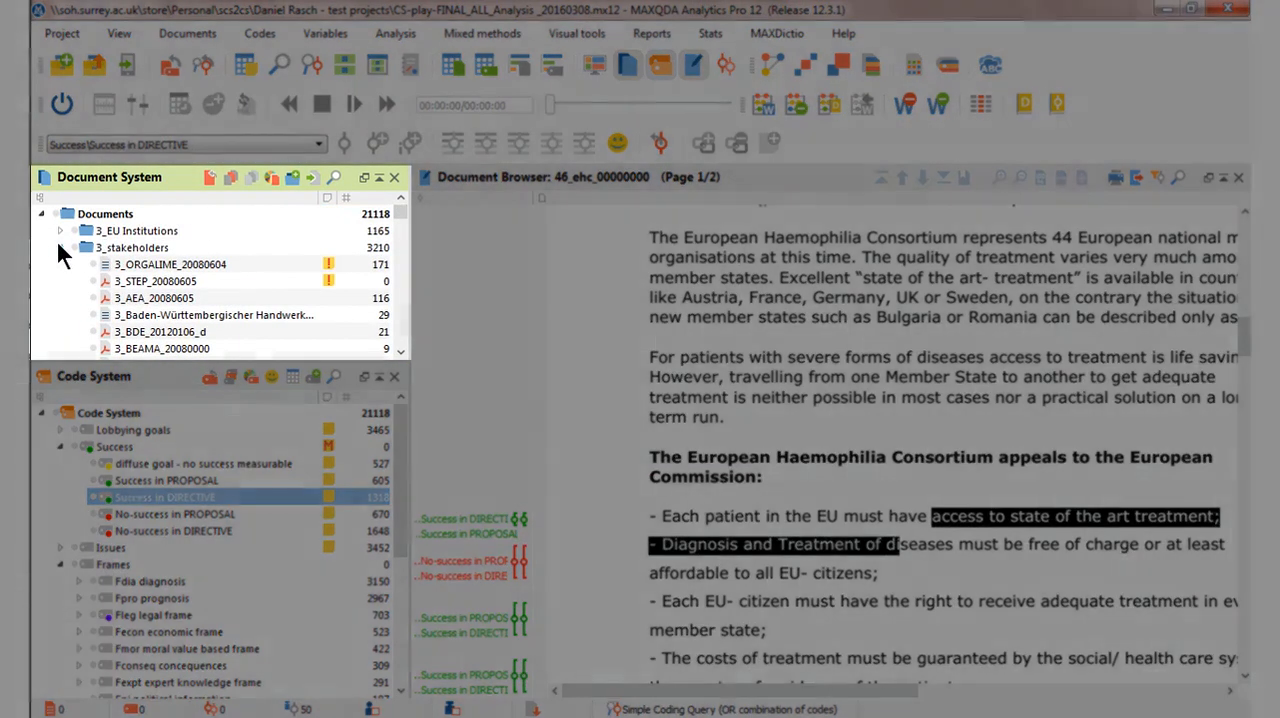
{"action": "left_click", "coordinate": [59, 246]}
{"action": "left_click", "coordinate": [59, 281]}
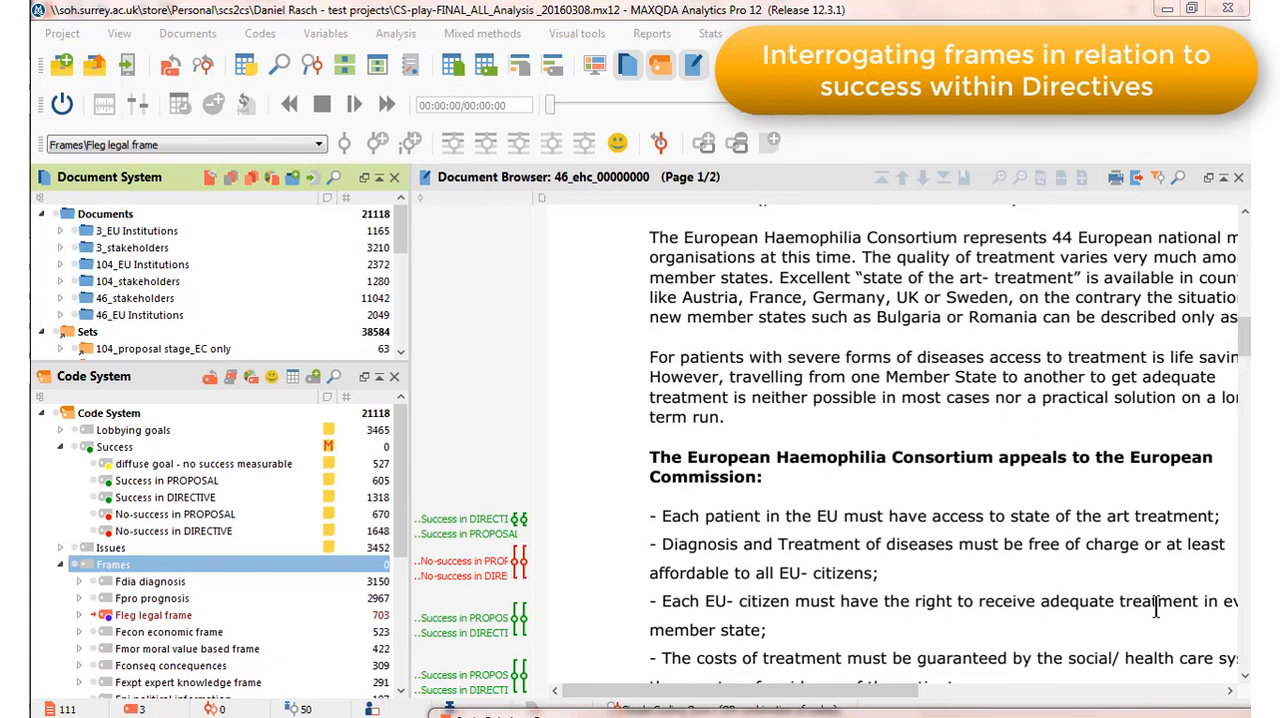
Expand Fleg legal frame, view the first coded segment of S3Q01A04 Connected to previous EU policies in its document, and close the segment list.
{"action": "left_click", "coordinate": [80, 616]}
{"action": "double_click", "coordinate": [157, 632]}
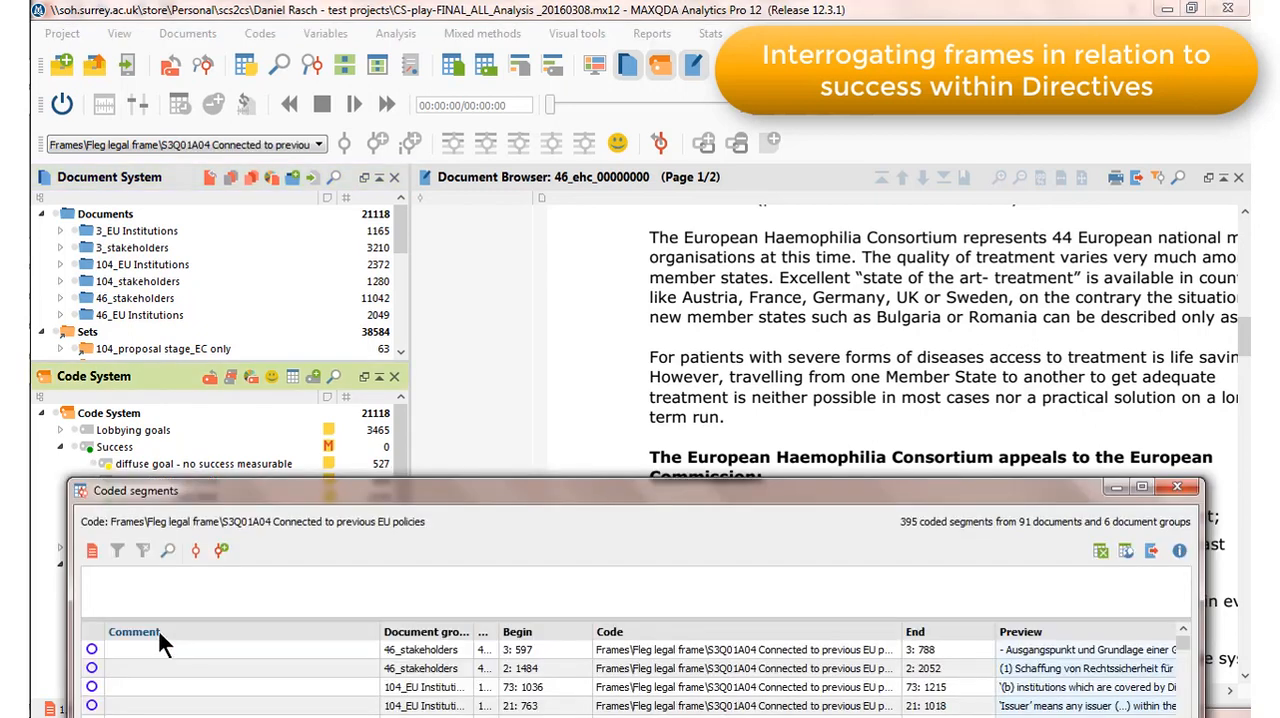
{"action": "left_click", "coordinate": [322, 645]}
{"action": "left_click_drag", "start_coordinate": [571, 490], "coordinate": [585, 699]}
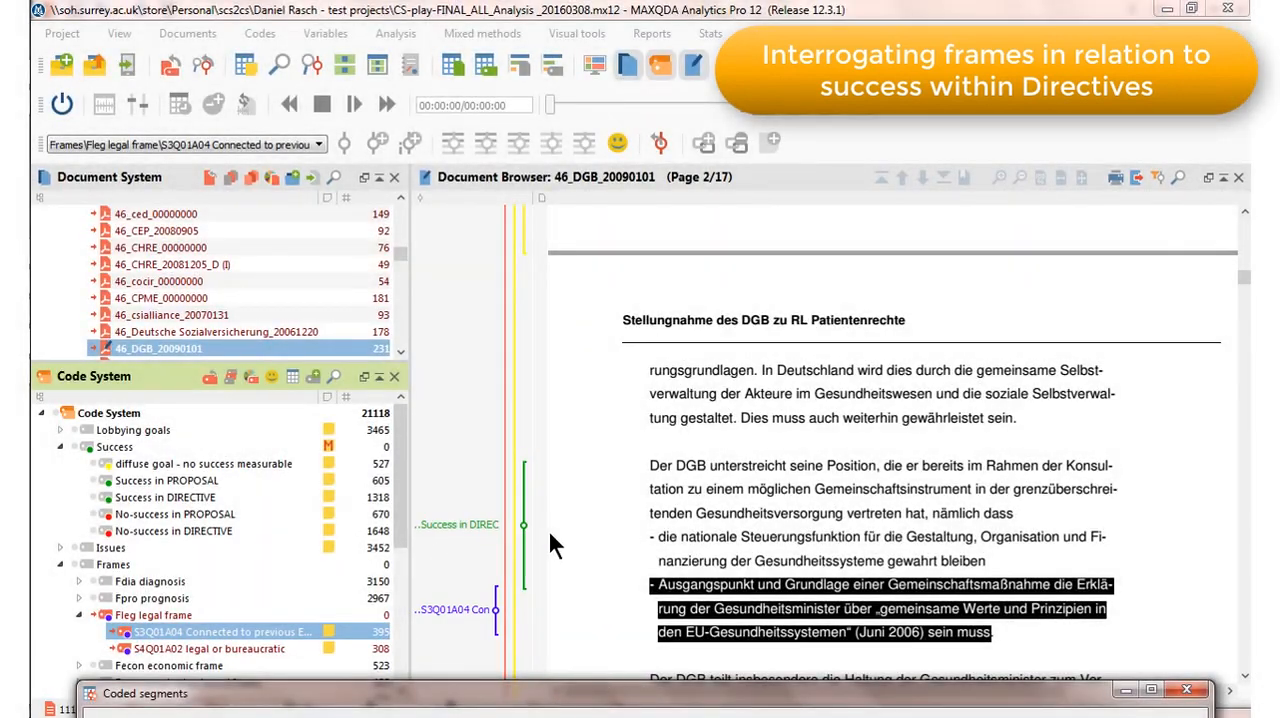
{"action": "left_click", "coordinate": [1190, 692]}
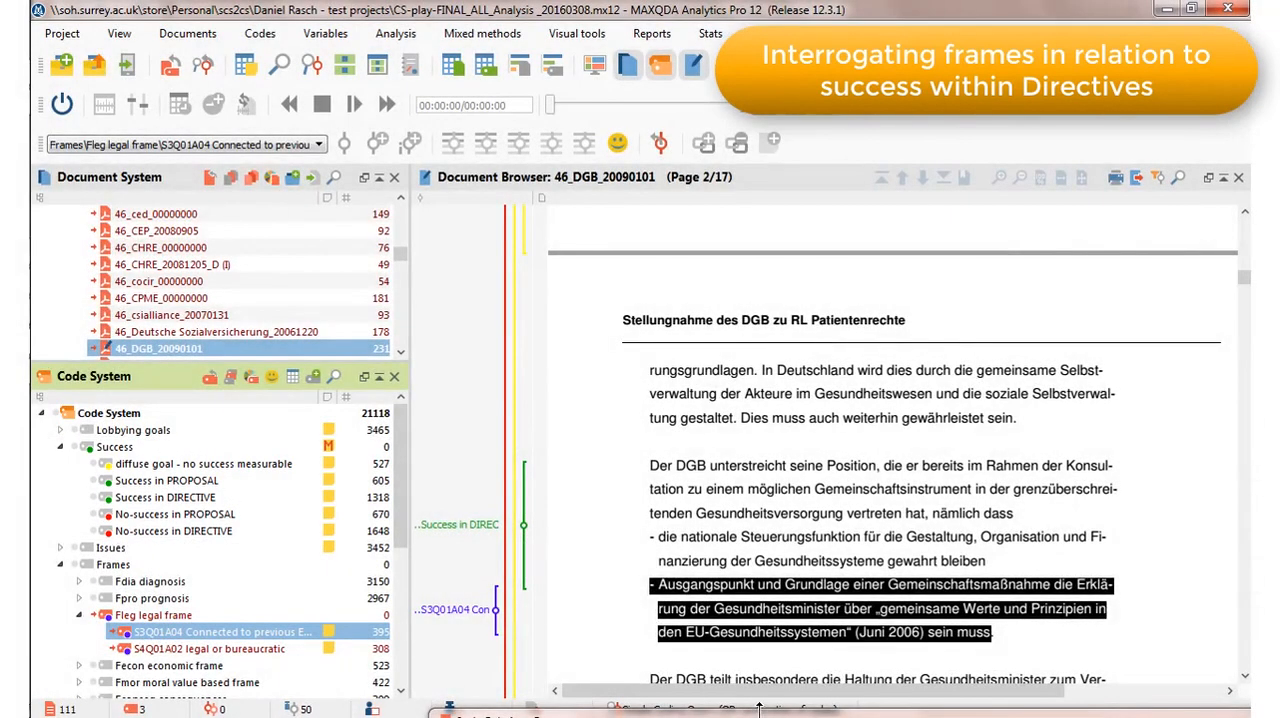
Bring up the Code Relations Browser, retrieve the segments where S4Q01A02 legal or bureaucratic intersects Success in PROPOSAL, and uncover them for reading.
{"action": "left_click_drag", "start_coordinate": [722, 714], "coordinate": [414, 206]}
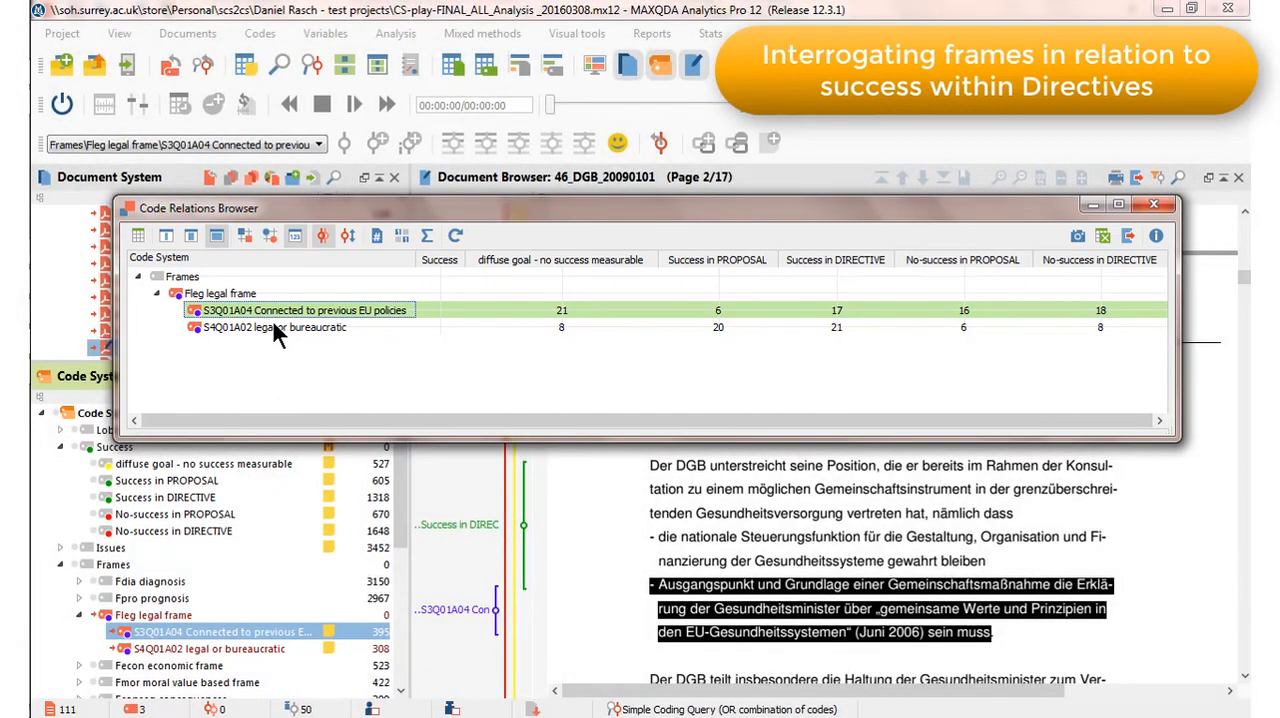
{"action": "mouse_move", "coordinate": [717, 328]}
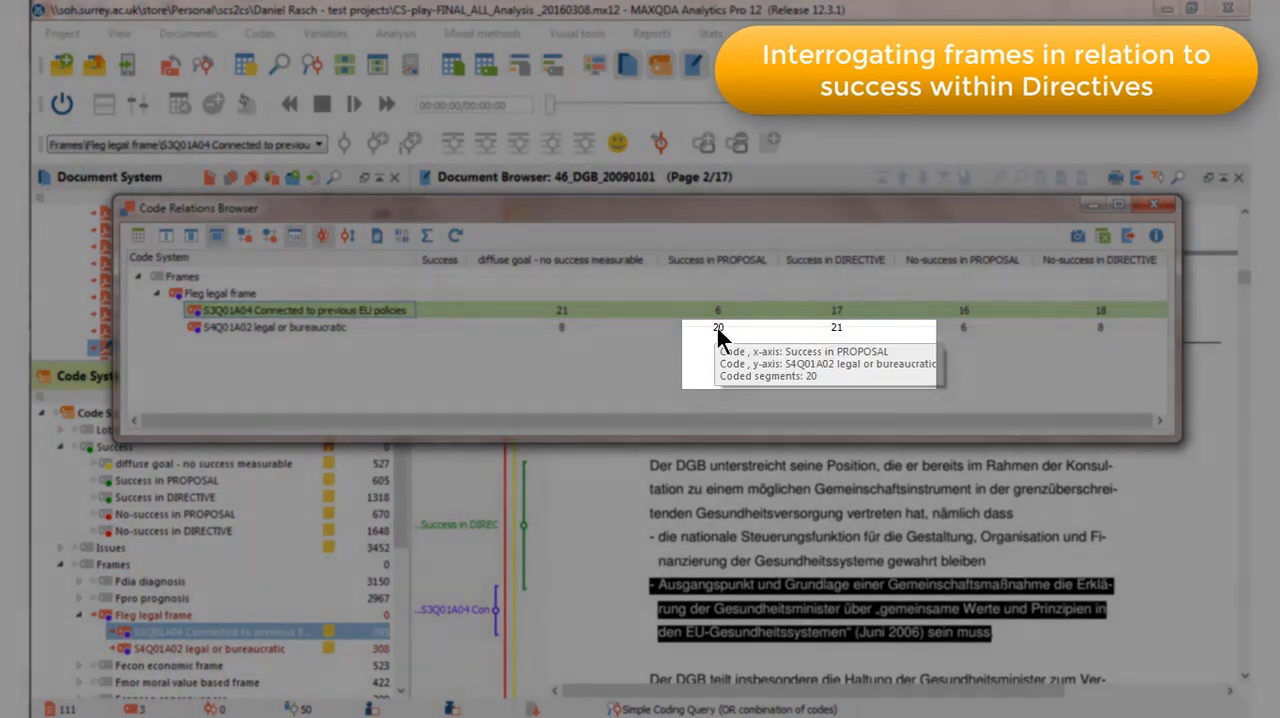
{"action": "left_click", "coordinate": [717, 328]}
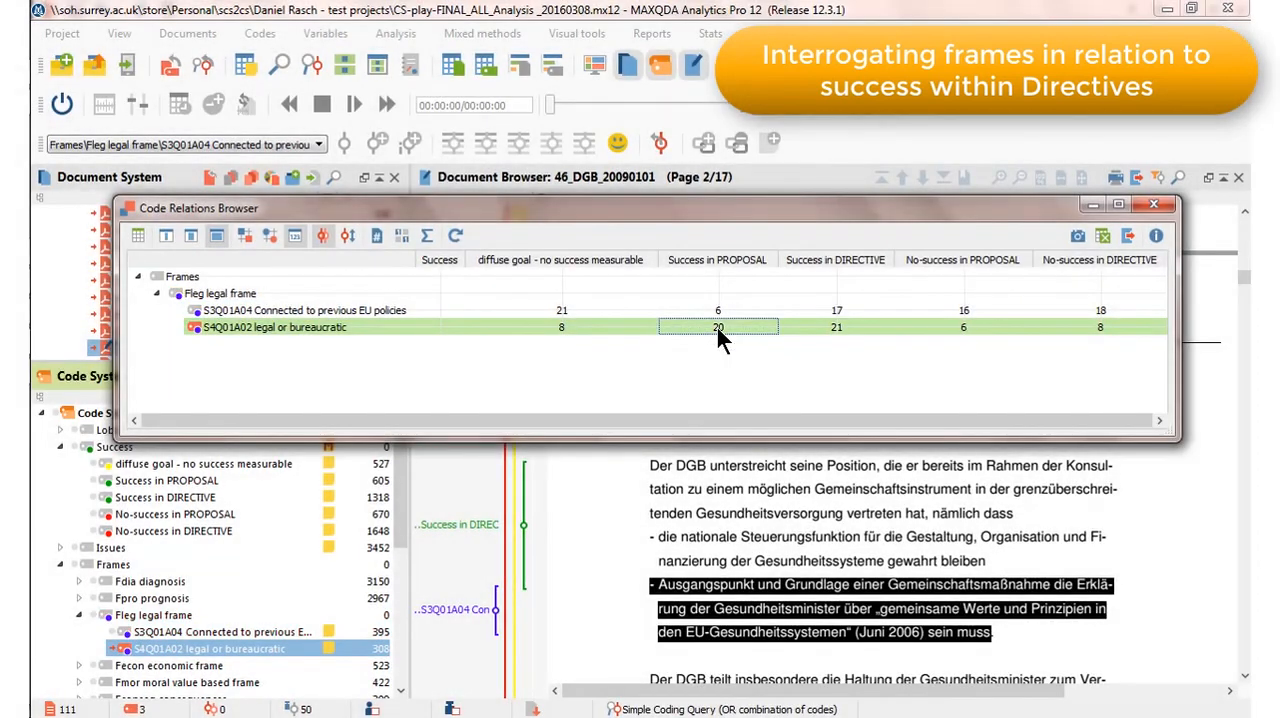
{"action": "double_click", "coordinate": [717, 328]}
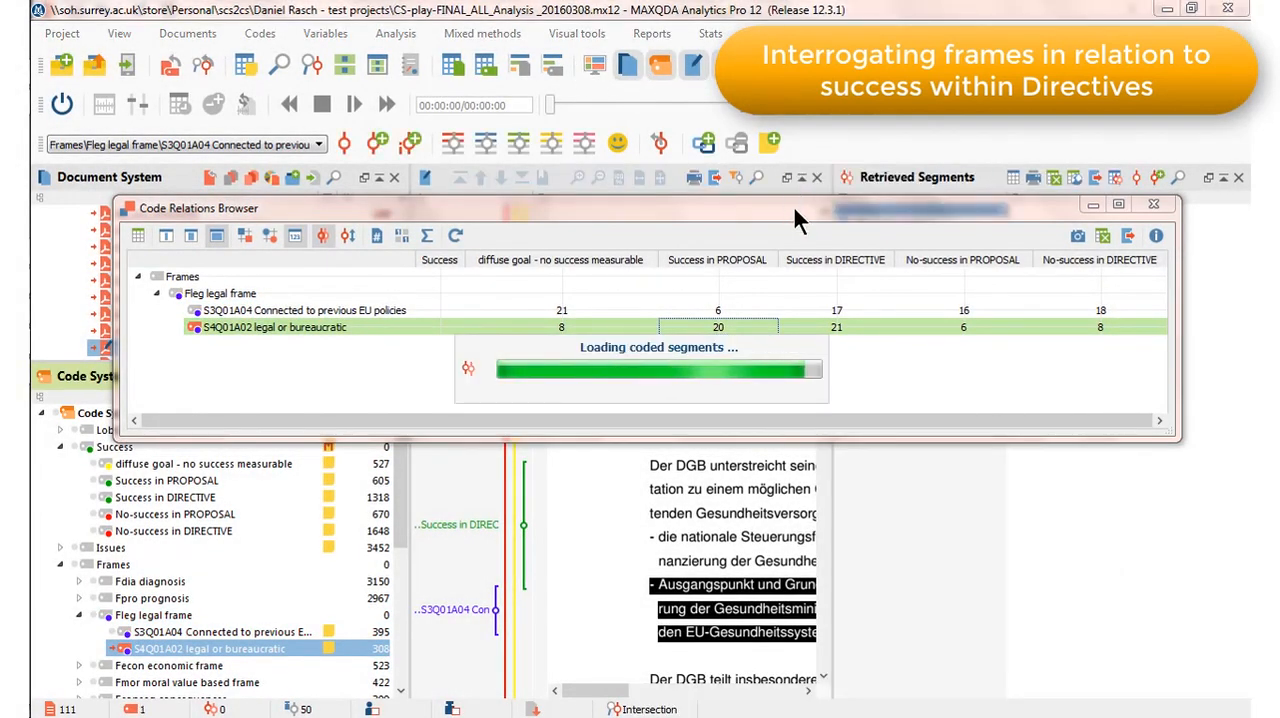
{"action": "left_click_drag", "start_coordinate": [817, 206], "coordinate": [652, 36]}
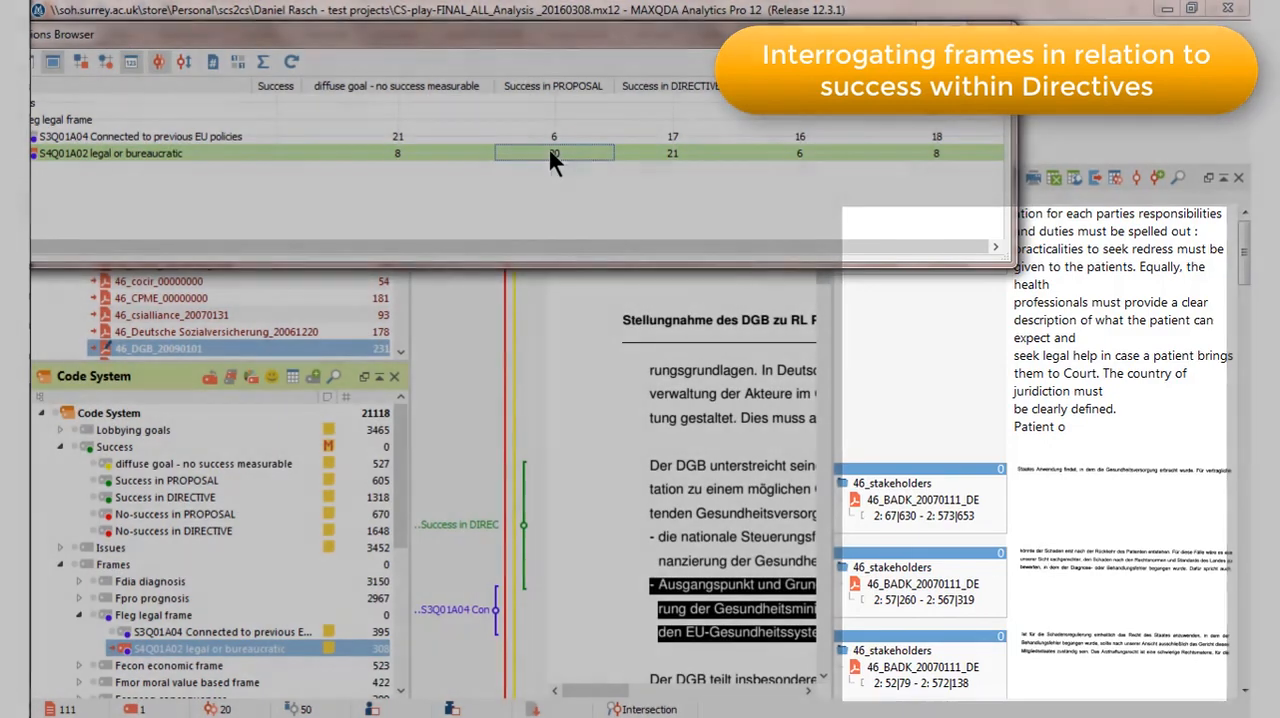
{"action": "mouse_move", "coordinate": [551, 153]}
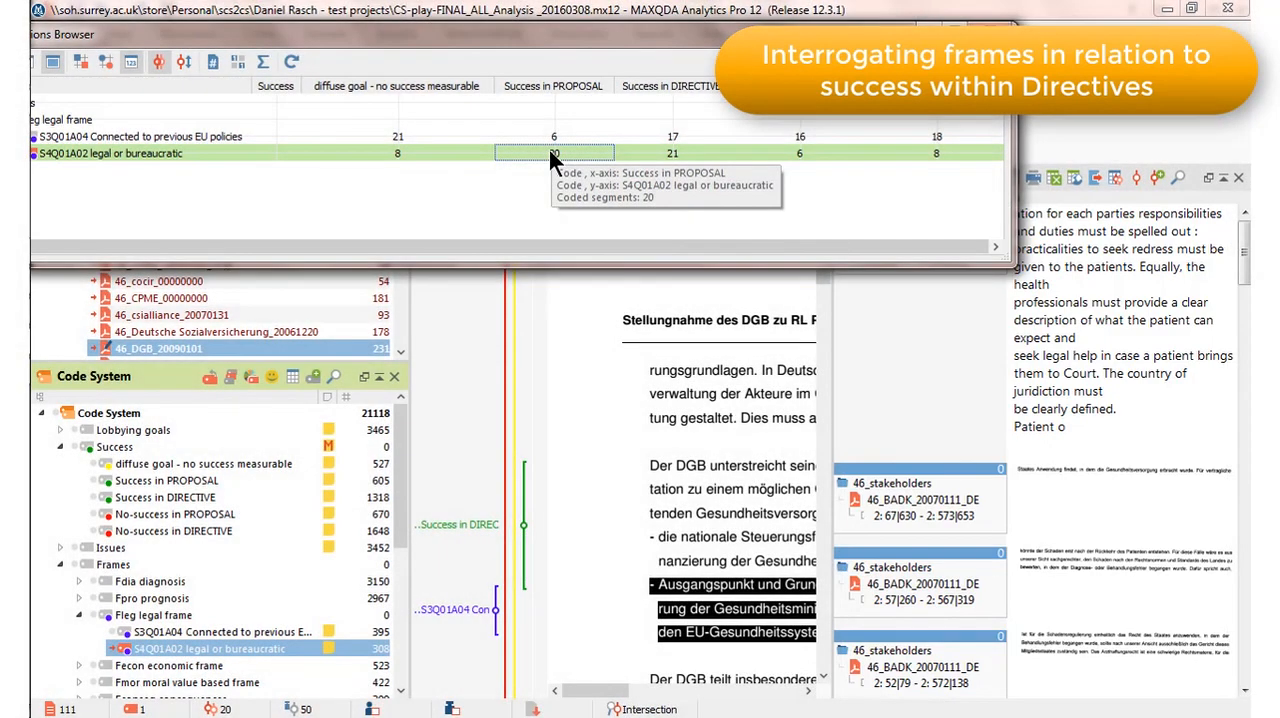
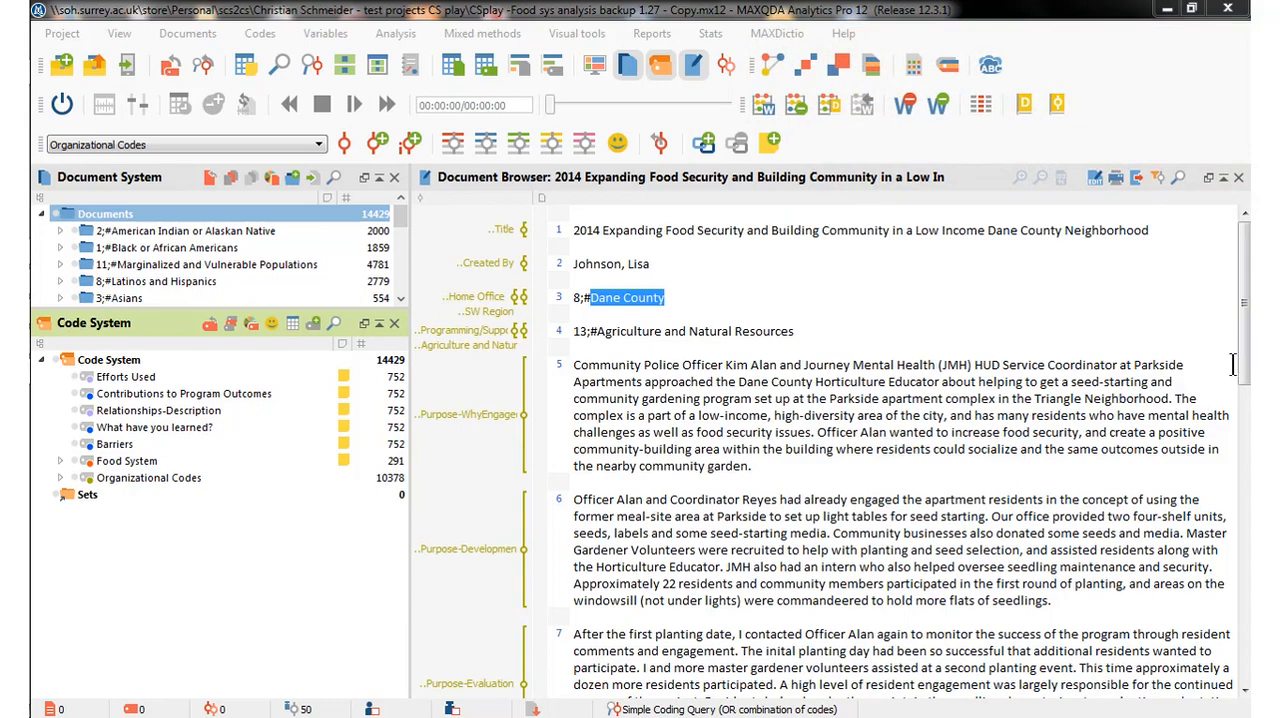
Look through the coded Access Record responses in the open 2014 Expanding Food Security document.
{"action": "scroll", "coordinate": [1246, 374], "scroll_direction": "down", "scroll_amount": 3}
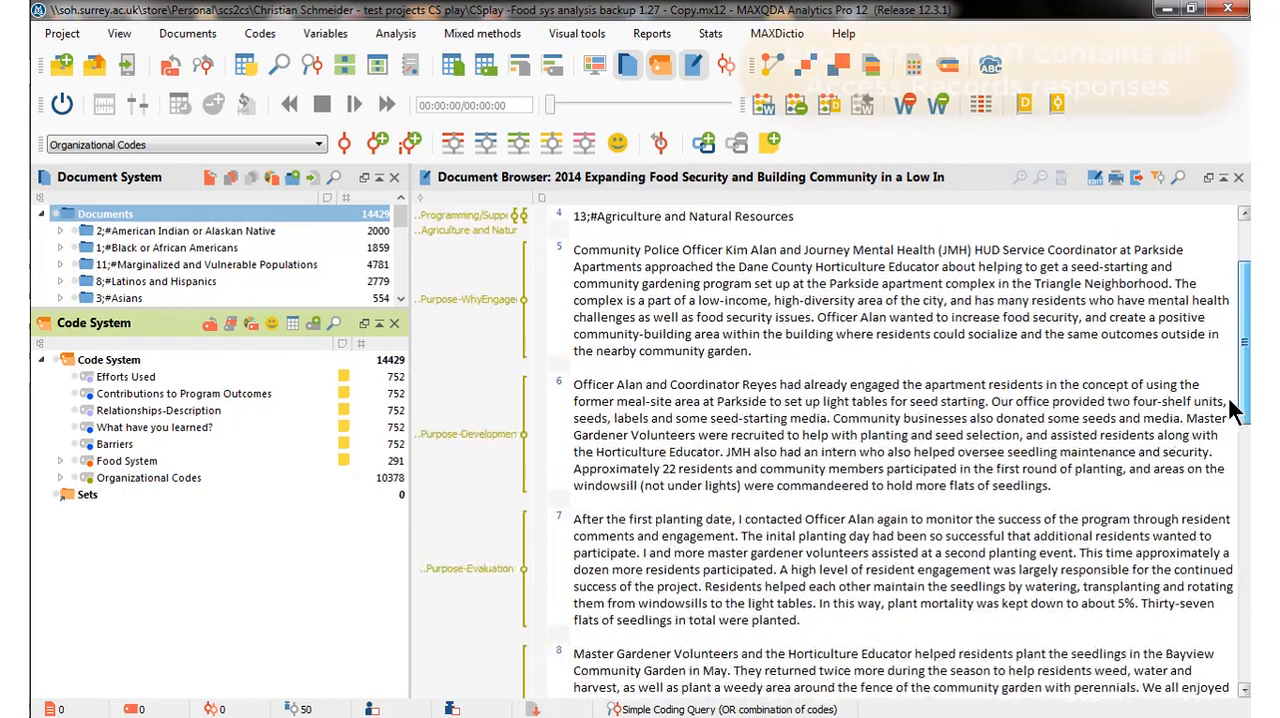
{"action": "scroll", "coordinate": [1246, 363], "scroll_direction": "up", "scroll_amount": 3}
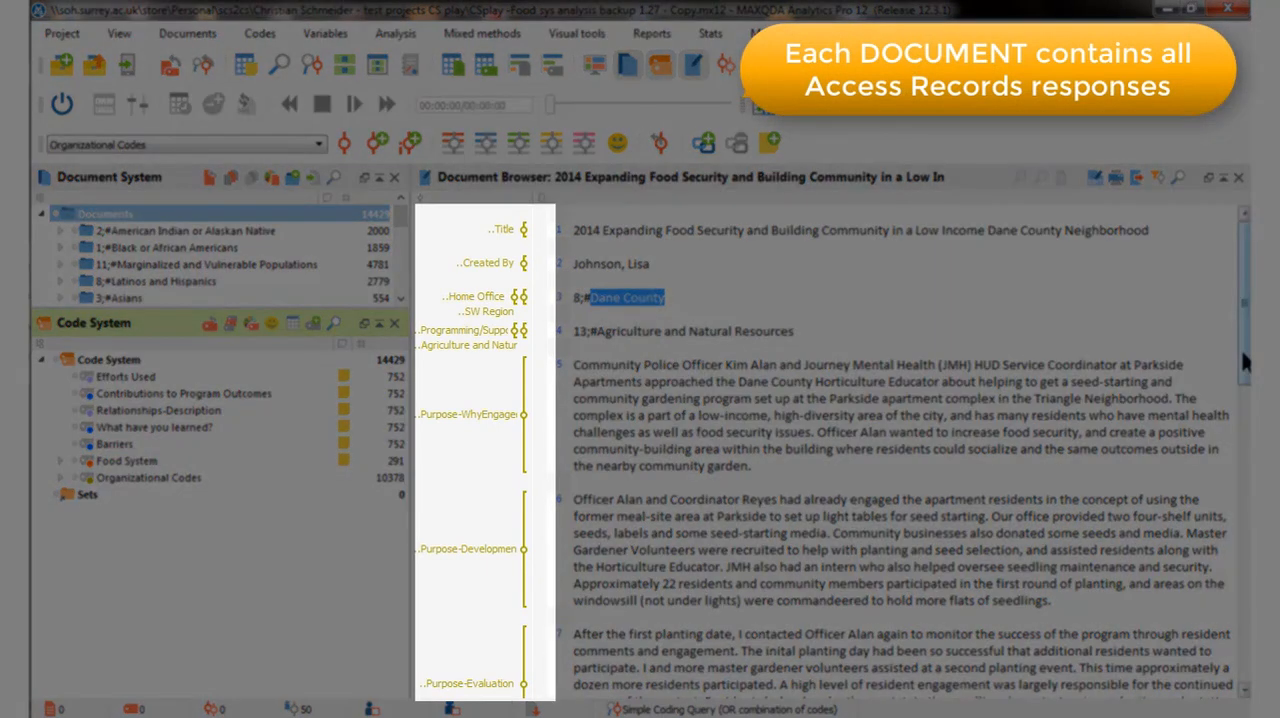
{"action": "scroll", "coordinate": [1230, 375], "scroll_direction": "down", "scroll_amount": 6}
{"action": "scroll", "coordinate": [1205, 400], "scroll_direction": "up", "scroll_amount": 4}
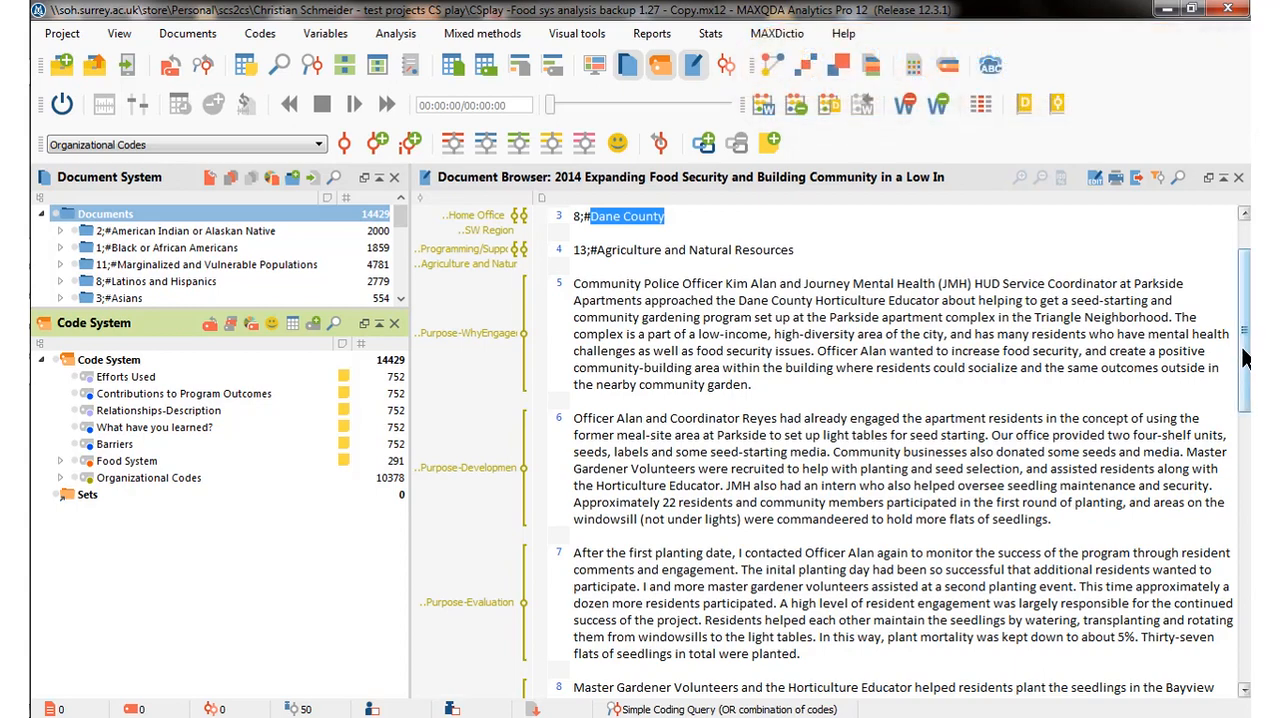
{"action": "left_click_drag", "start_coordinate": [1244, 346], "coordinate": [1246, 341]}
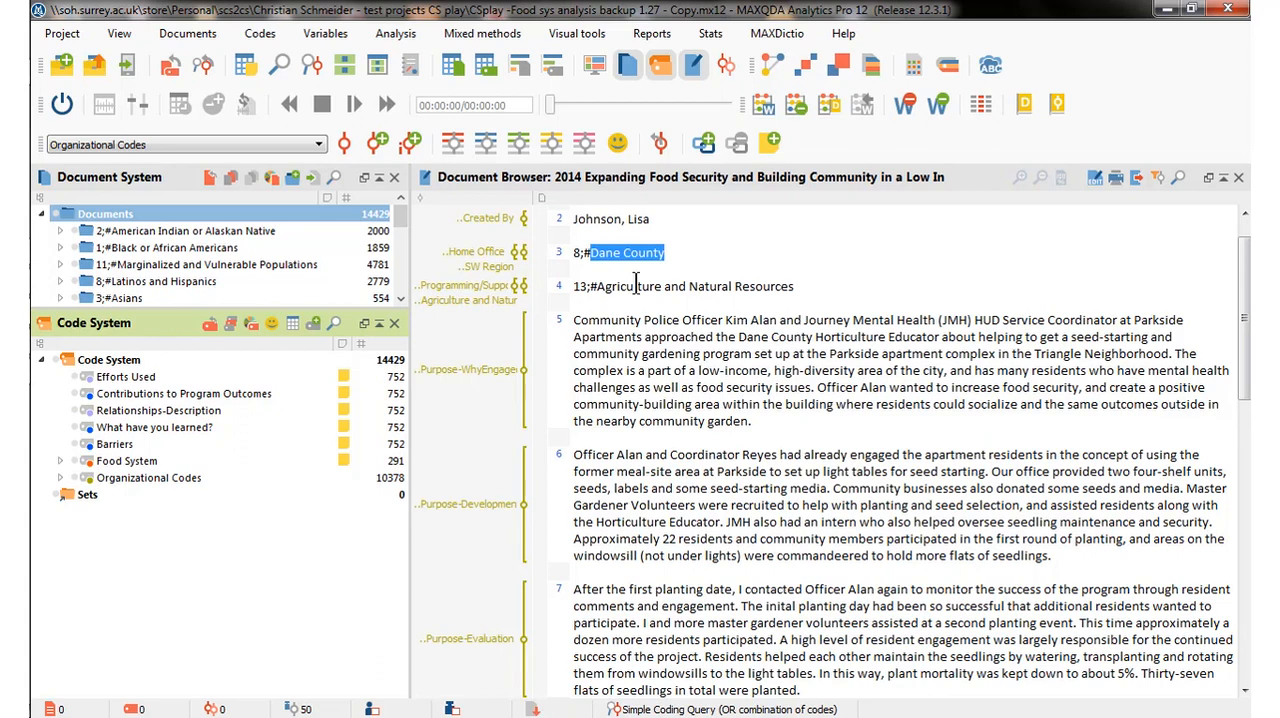
Expand Organizational Codes and go through the East-Metro, SW, NW and NC Region codes under Regions.
{"action": "left_click", "coordinate": [60, 477]}
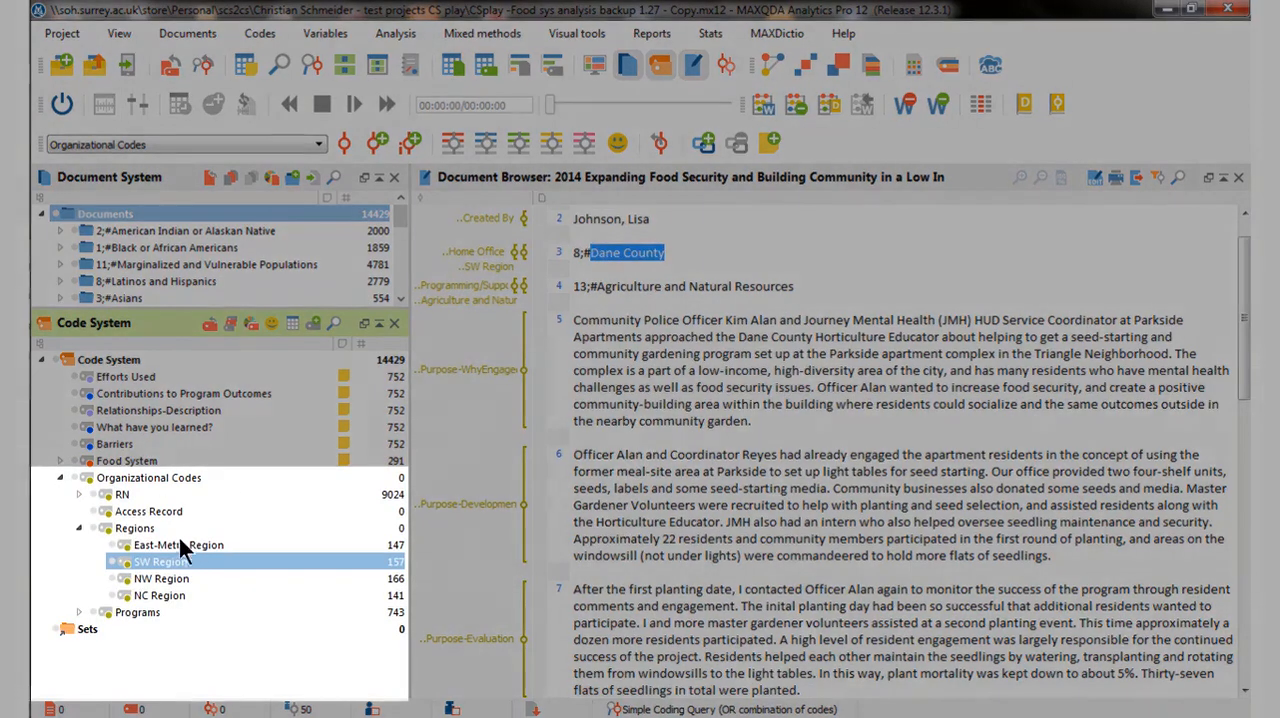
{"action": "left_click", "coordinate": [142, 529]}
{"action": "left_click", "coordinate": [151, 544]}
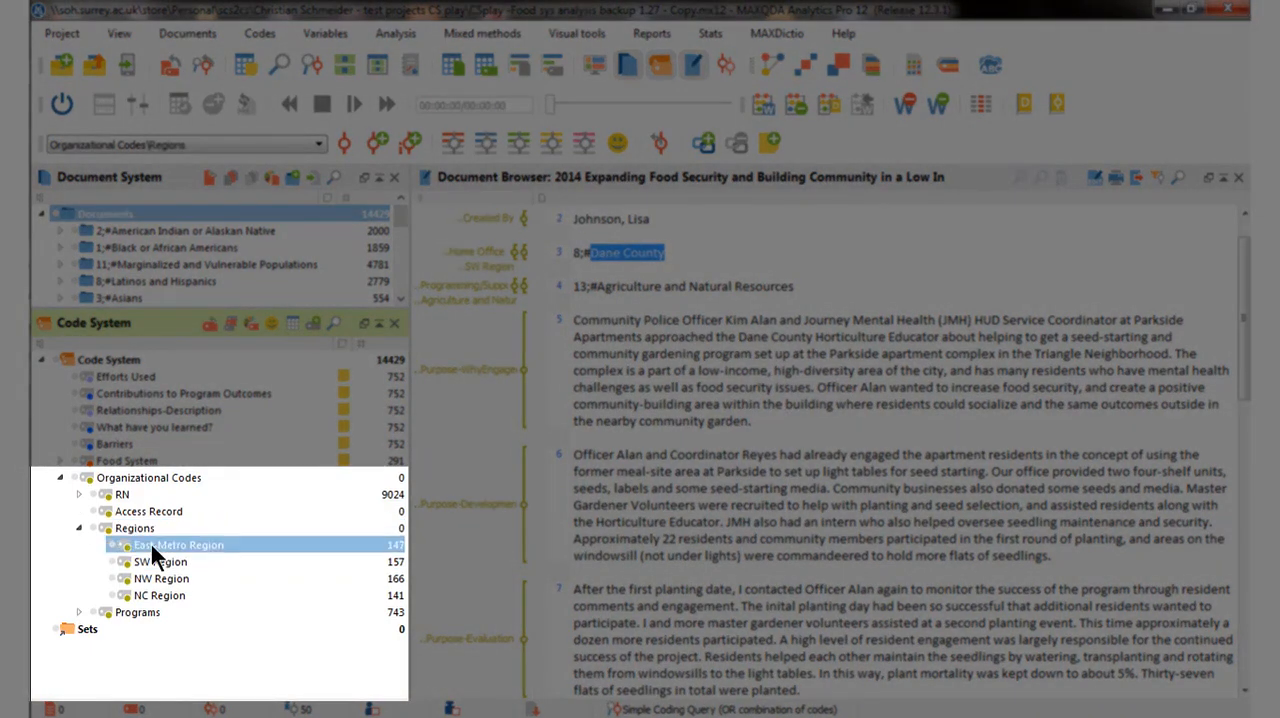
{"action": "left_click", "coordinate": [151, 557]}
{"action": "left_click", "coordinate": [153, 573]}
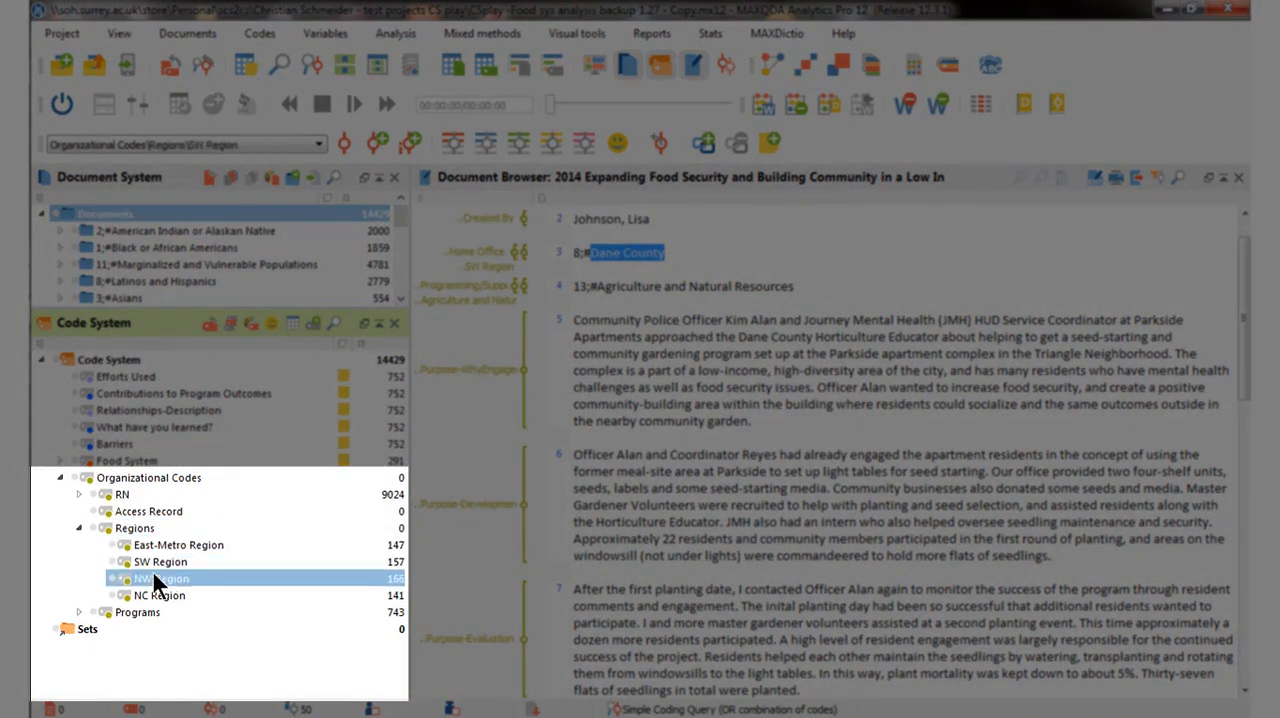
{"action": "left_click", "coordinate": [153, 593]}
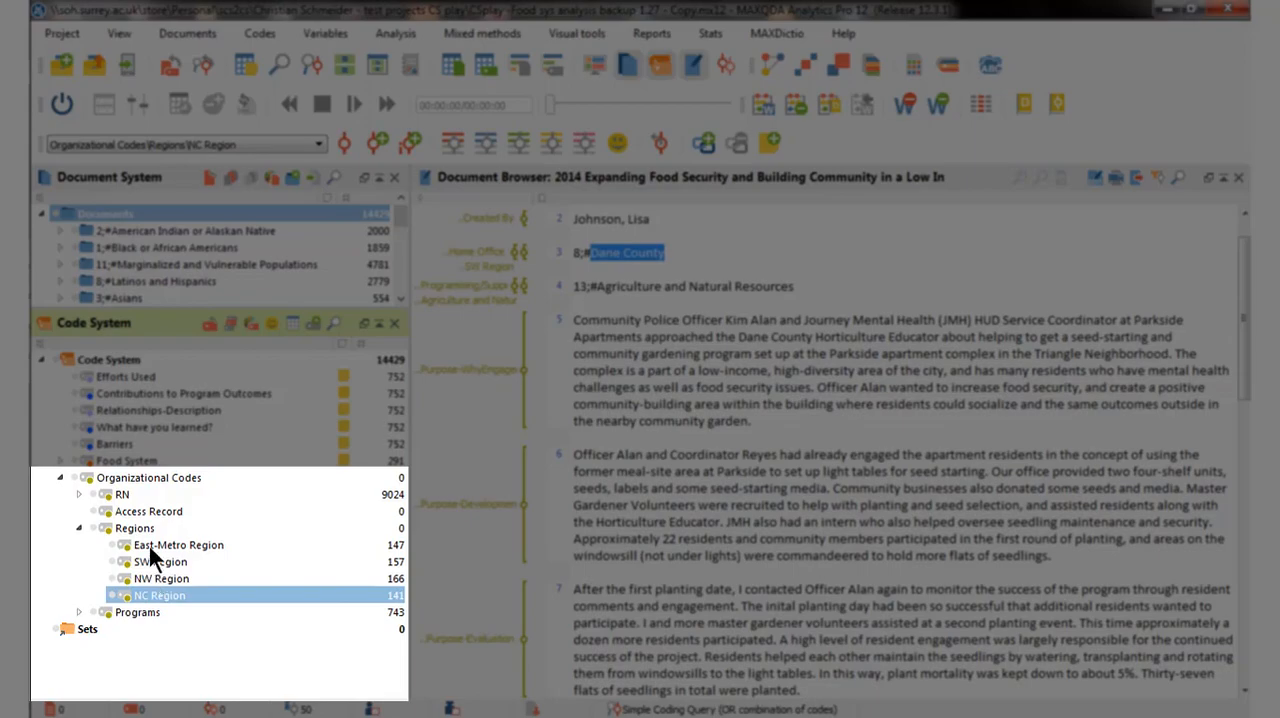
Review the first four coded segments of the East-Metro Region code in their source documents and close the segment list.
{"action": "left_click", "coordinate": [149, 546]}
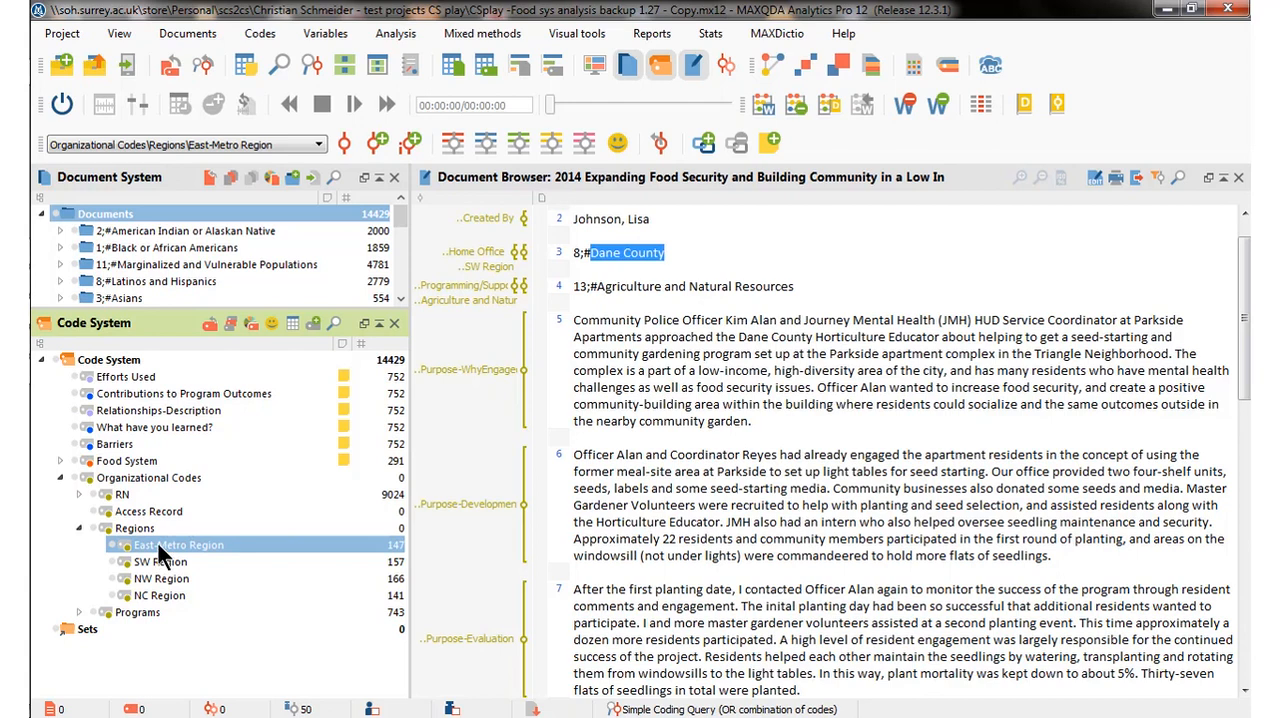
{"action": "mouse_move", "coordinate": [158, 545]}
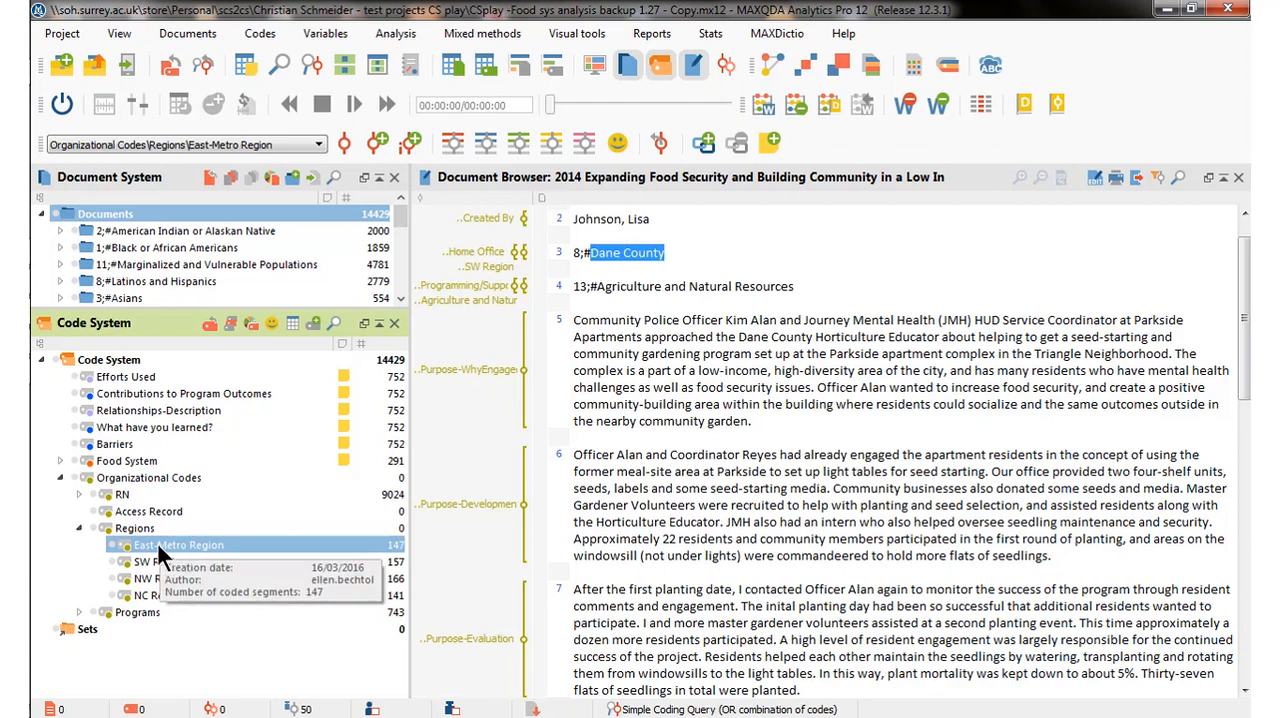
{"action": "double_click", "coordinate": [158, 545]}
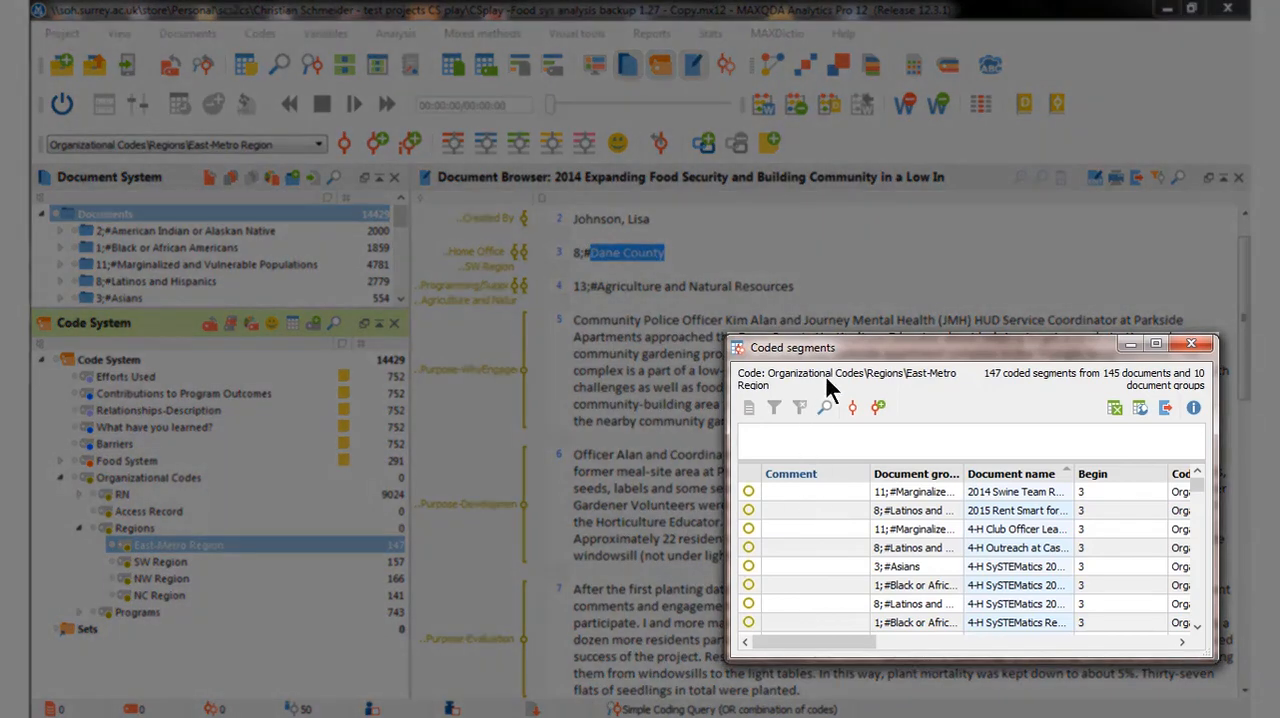
{"action": "left_click", "coordinate": [829, 484]}
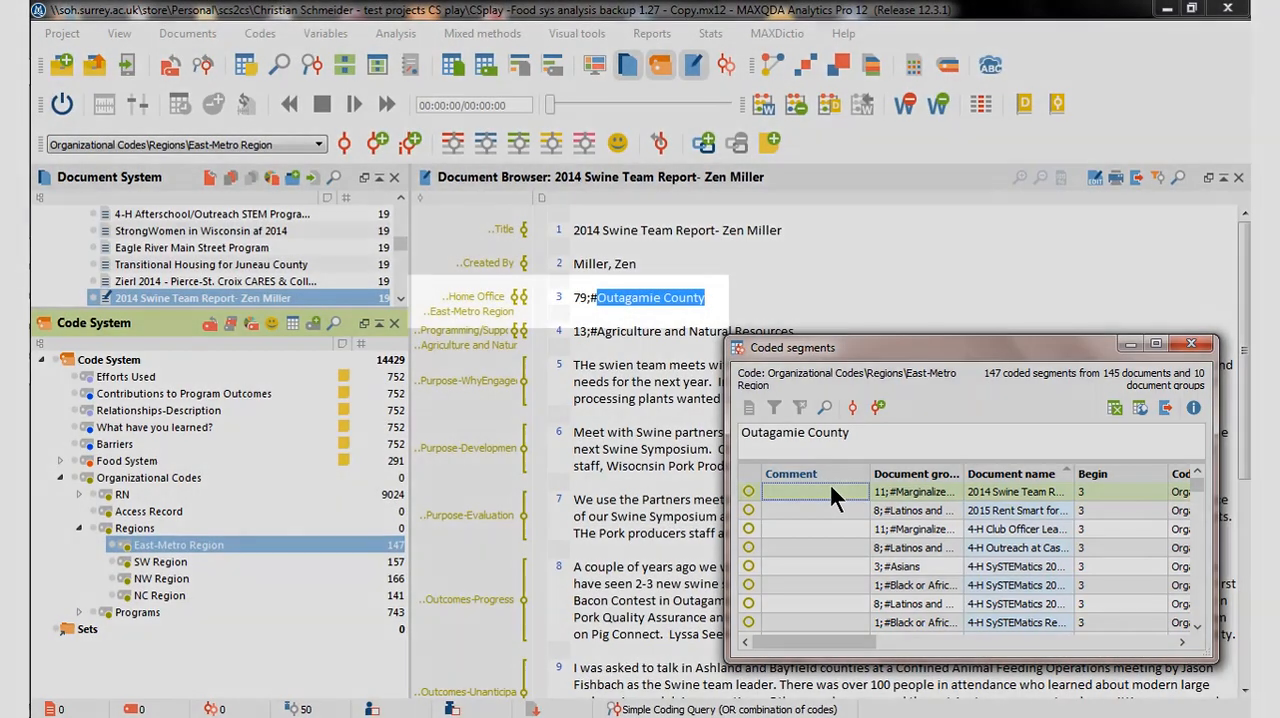
{"action": "key", "text": "Down"}
{"action": "key", "text": "Down"}
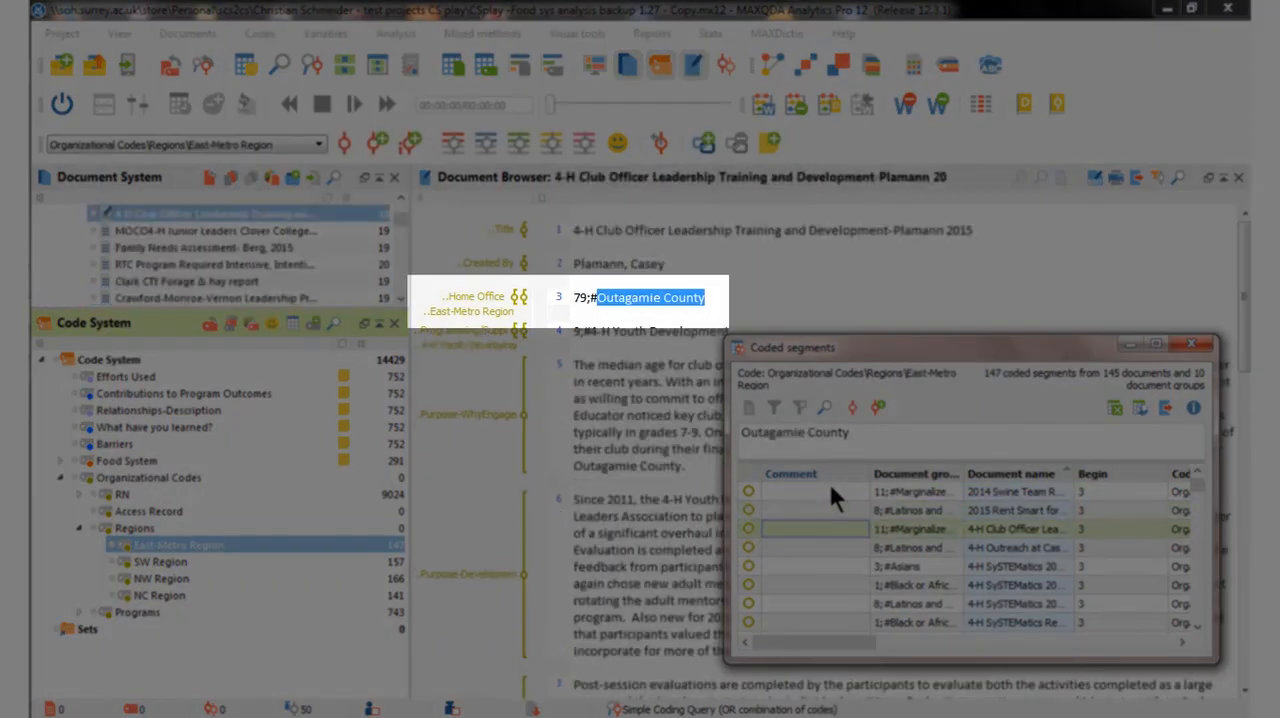
{"action": "key", "text": "Down"}
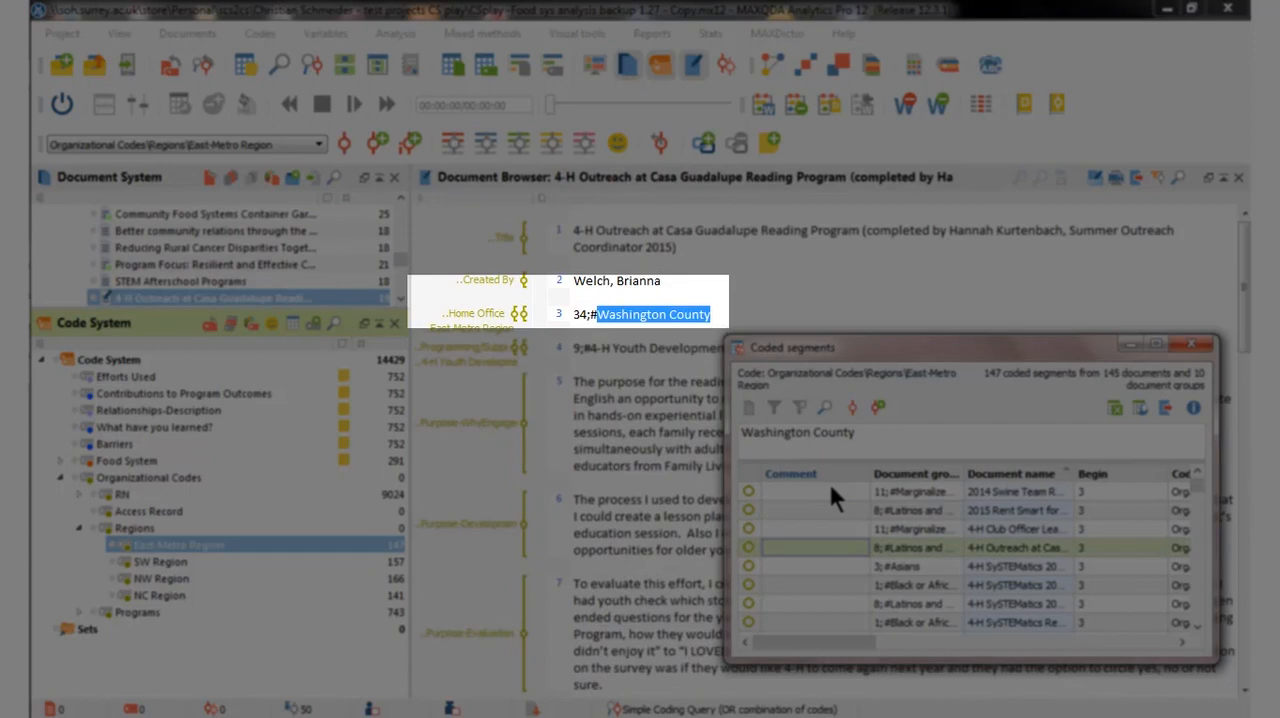
{"action": "key", "text": "Up"}
{"action": "key", "text": "Up"}
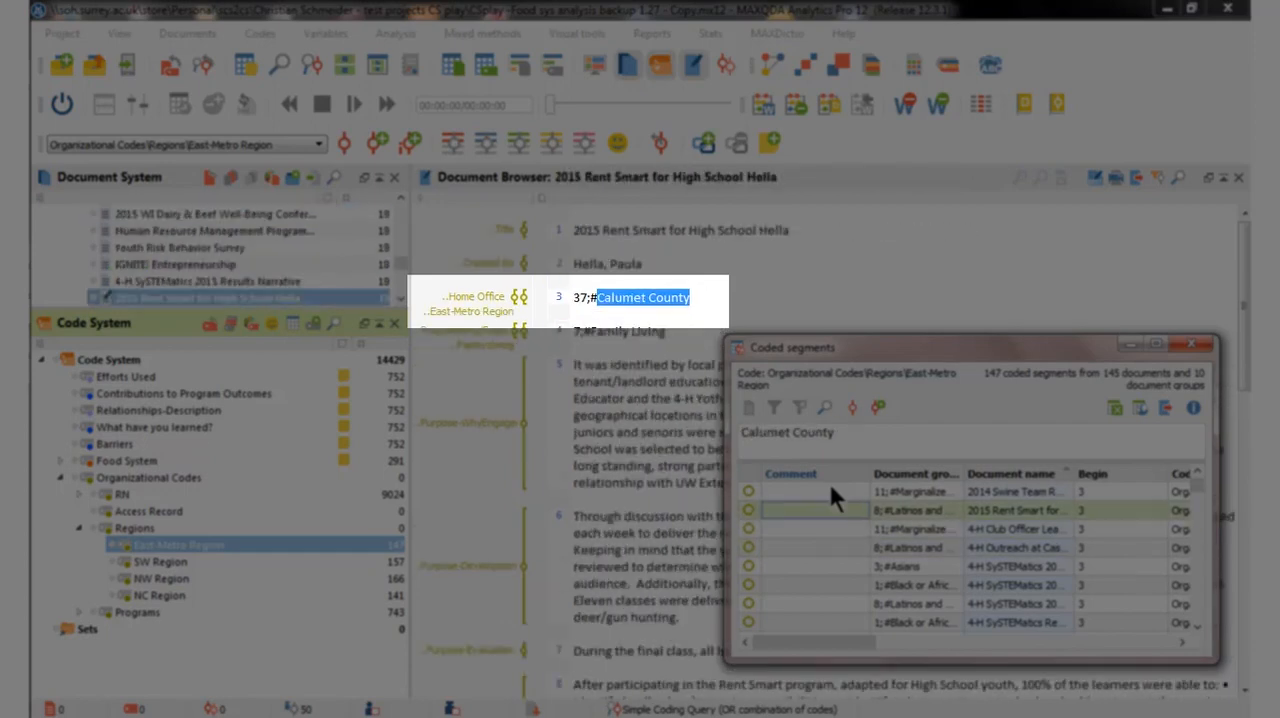
{"action": "key", "text": "Down"}
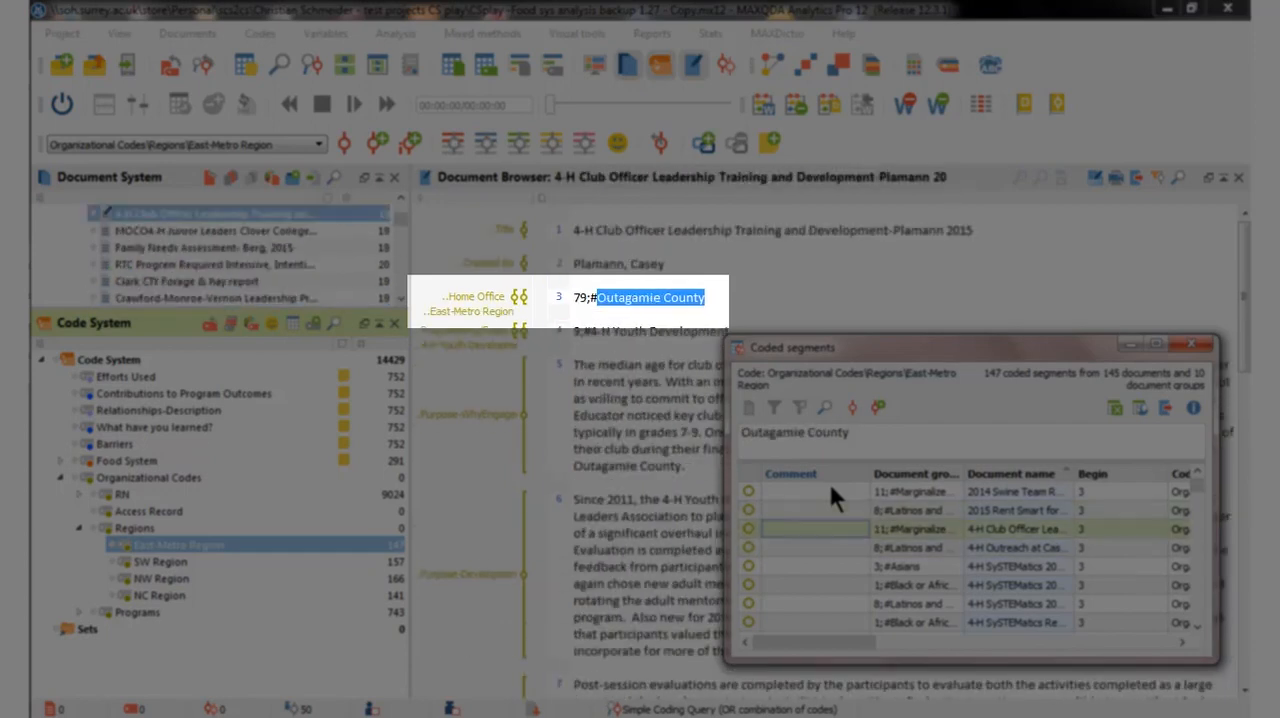
{"action": "key", "text": "Down"}
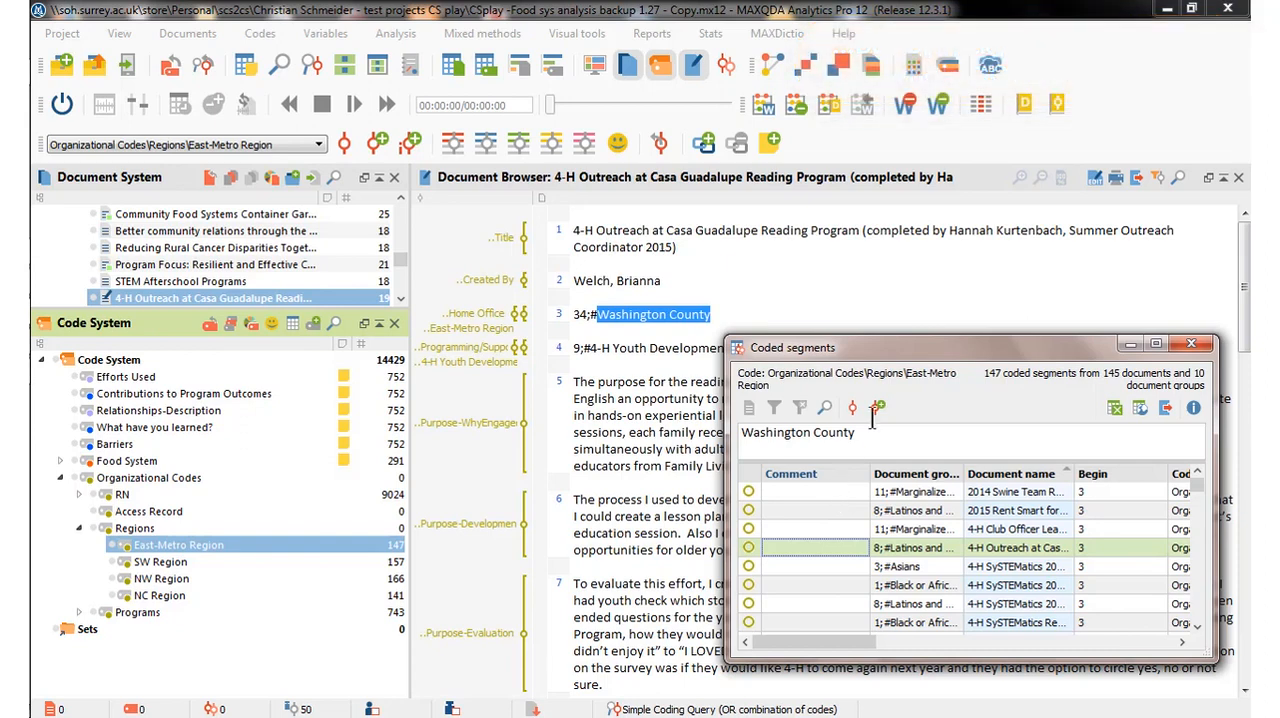
{"action": "left_click", "coordinate": [1188, 345]}
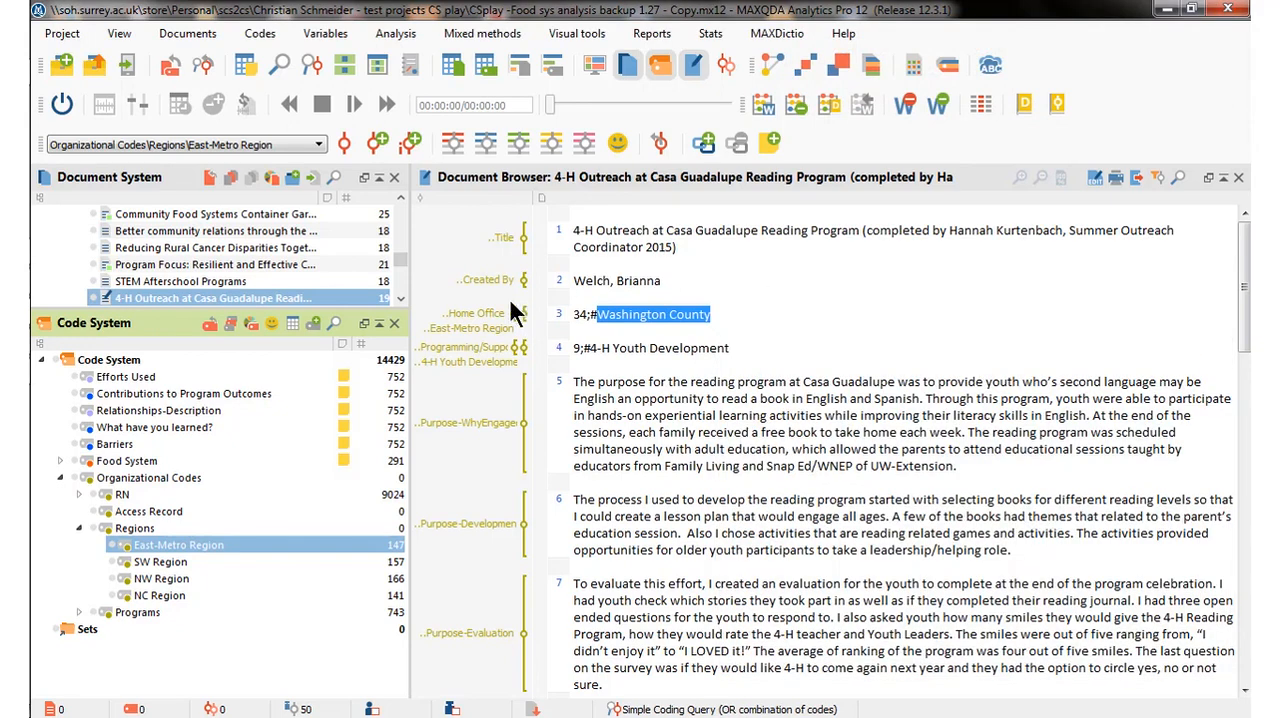
Collapse the Documents tree, expand the East-Metro Region document set under Sets, and select its first document.
{"action": "scroll", "coordinate": [401, 249], "scroll_direction": "up", "scroll_amount": 10}
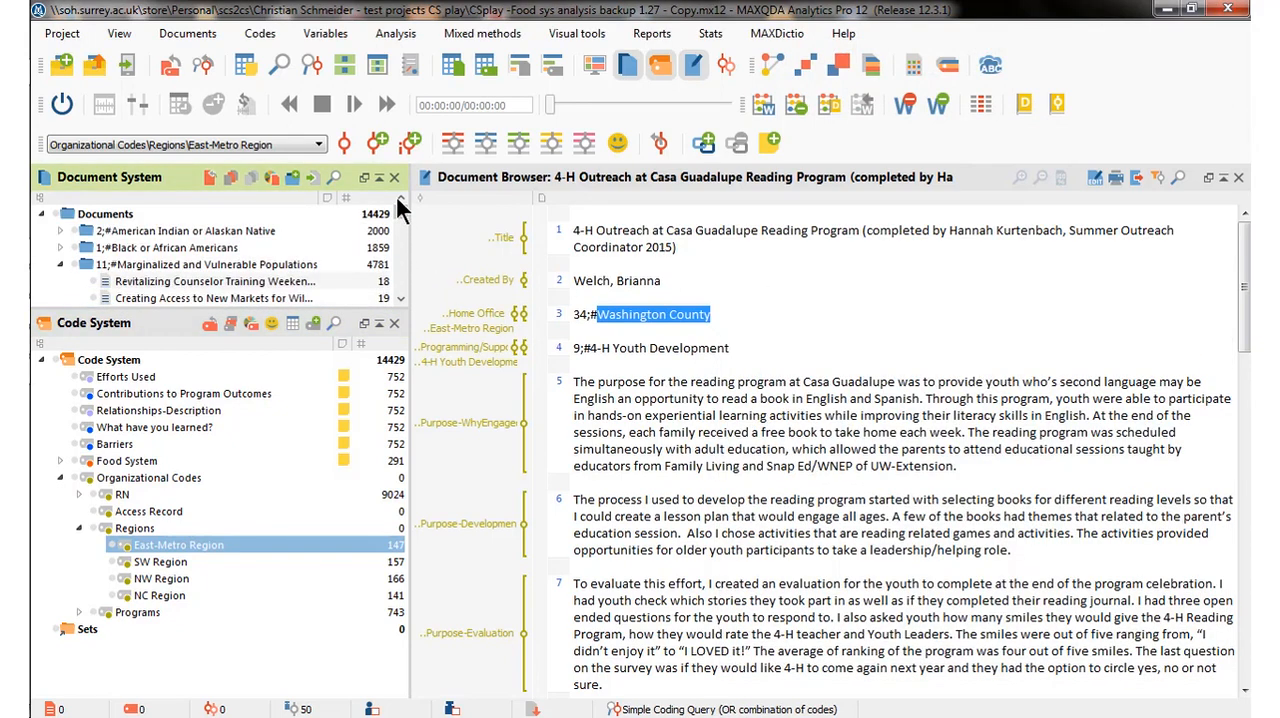
{"action": "left_click", "coordinate": [41, 213]}
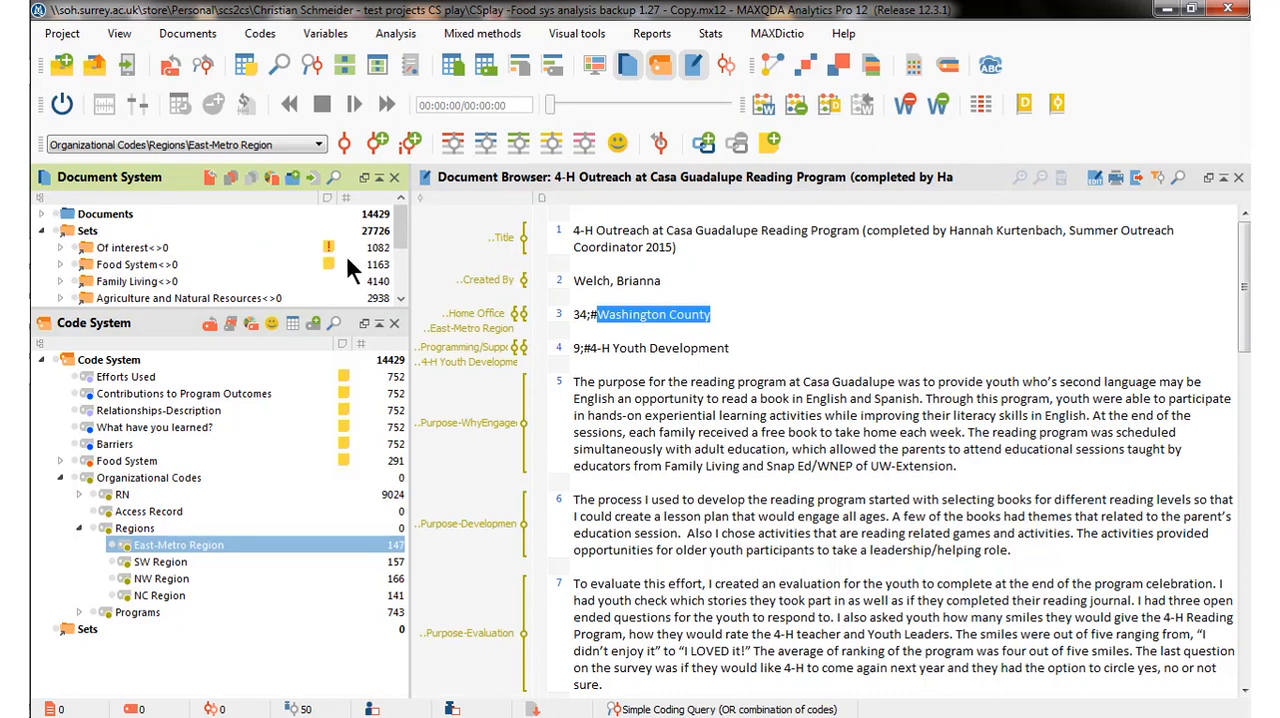
{"action": "left_click_drag", "start_coordinate": [395, 230], "coordinate": [397, 276]}
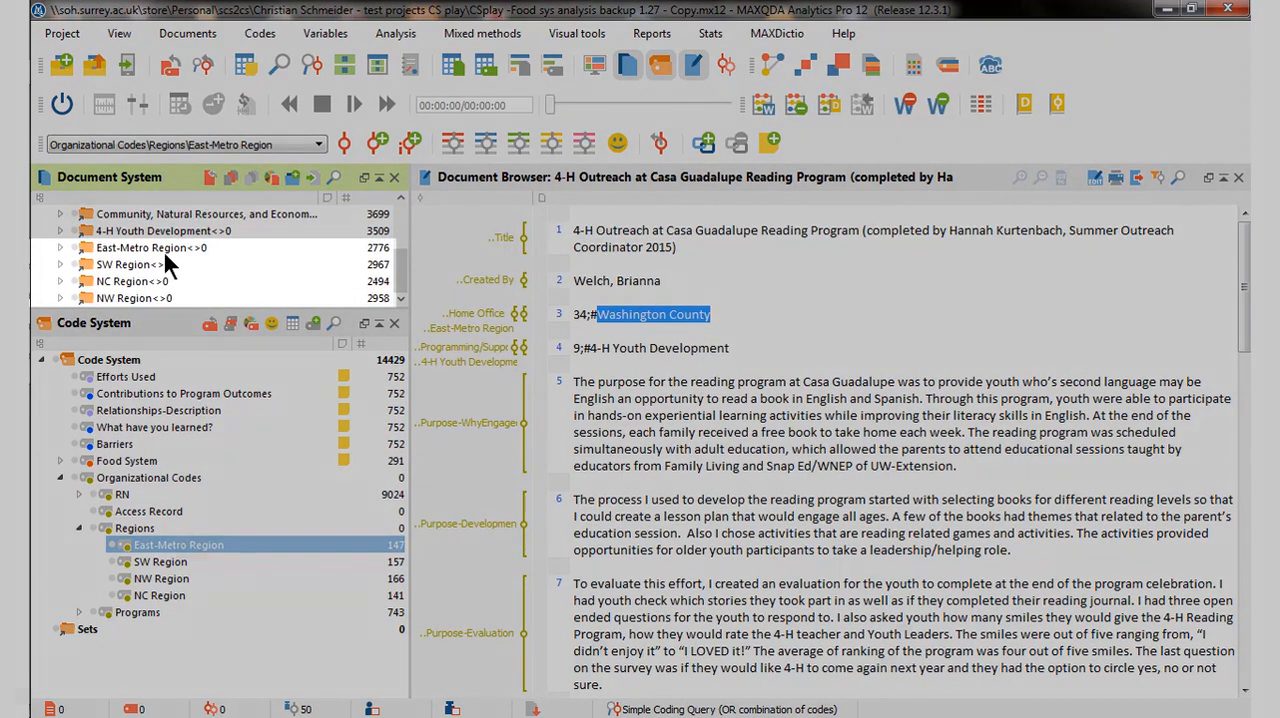
{"action": "left_click", "coordinate": [164, 243]}
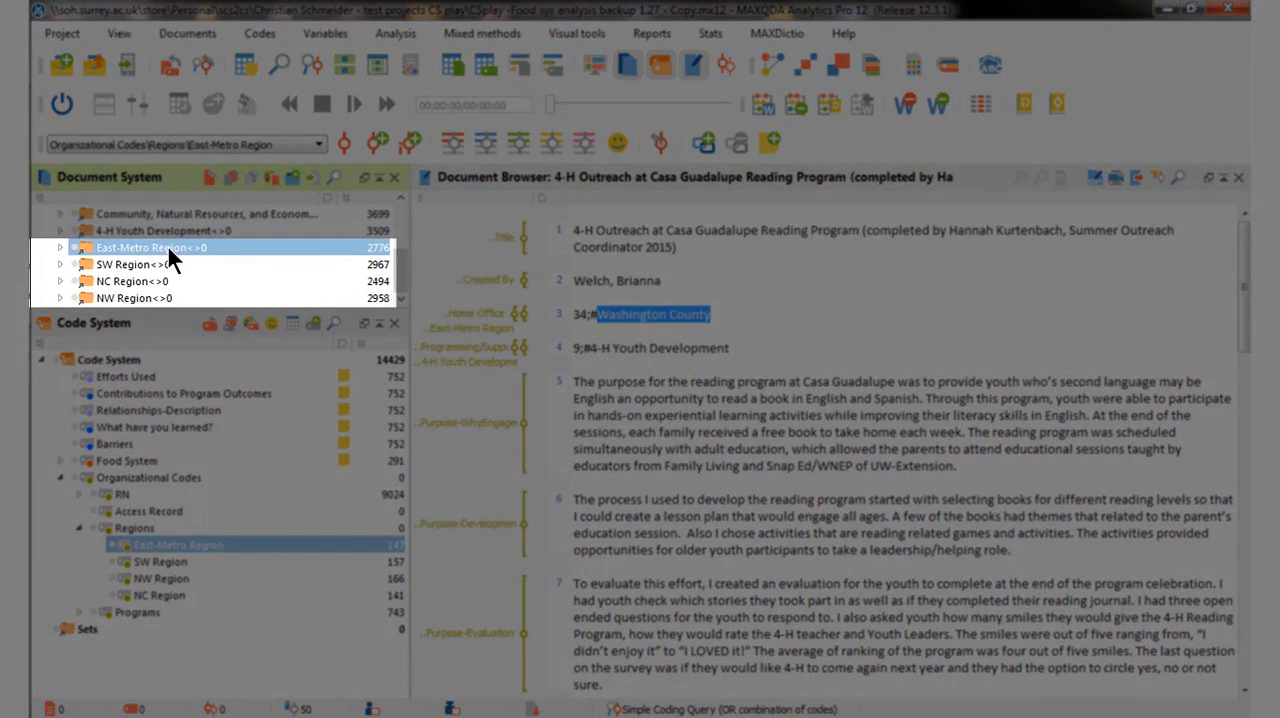
{"action": "left_click", "coordinate": [153, 262]}
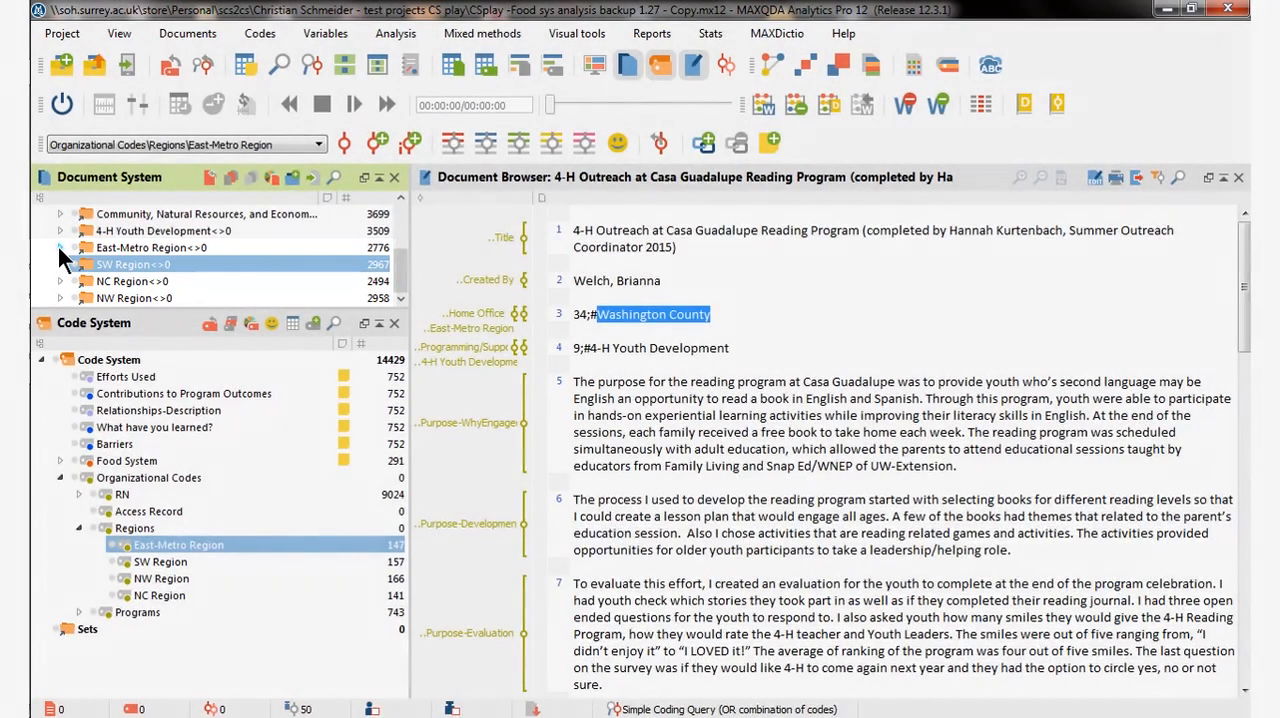
{"action": "left_click", "coordinate": [59, 247]}
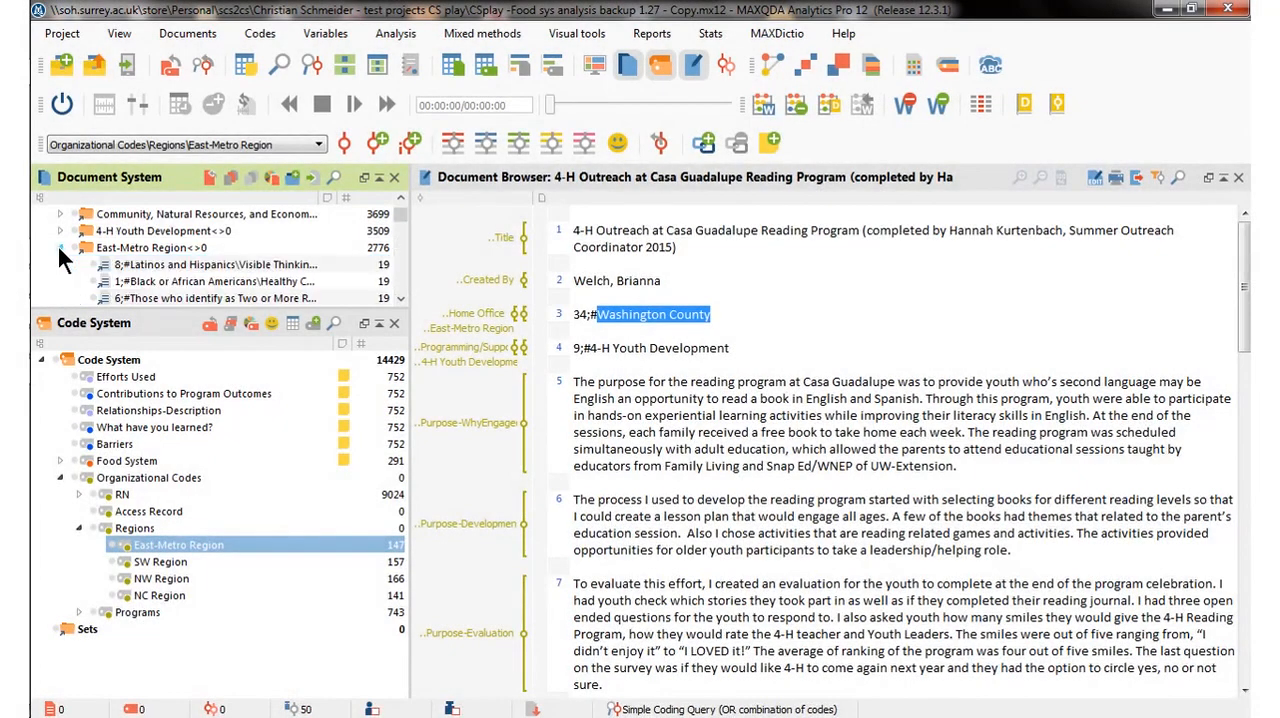
{"action": "left_click", "coordinate": [112, 268]}
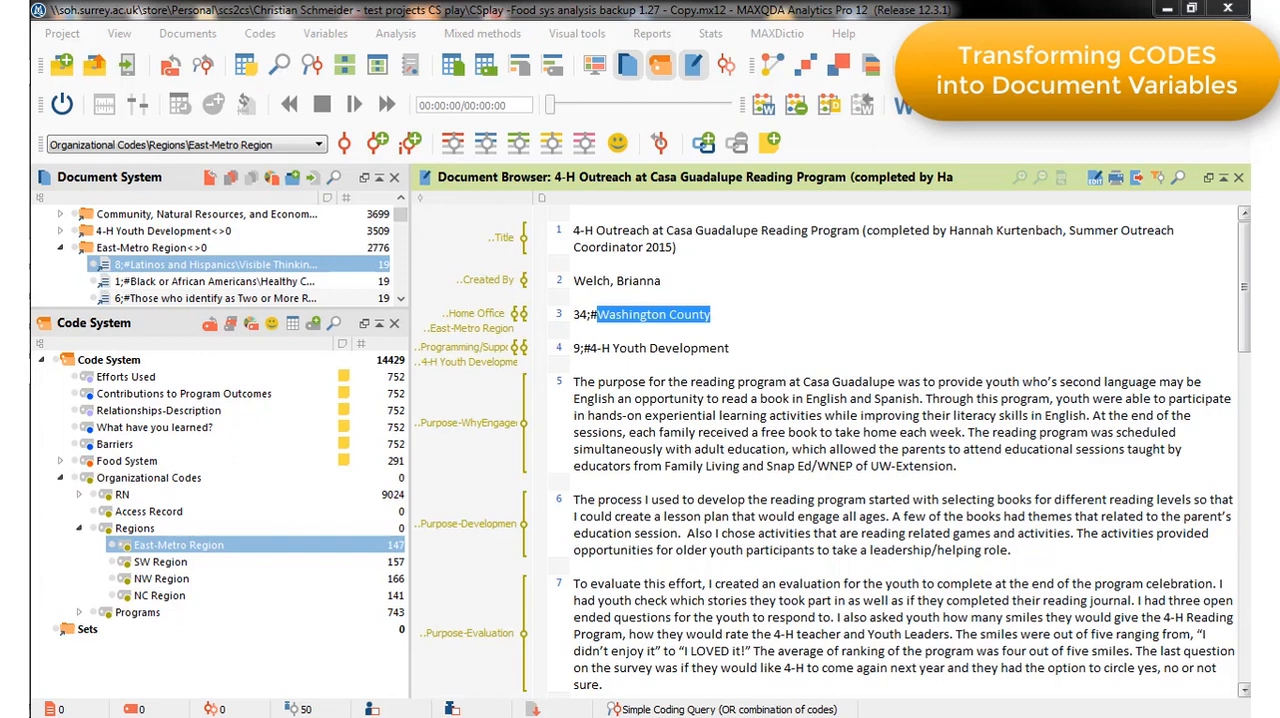
Start transforming the East-Metro Region code into a document variable.
{"action": "right_click", "coordinate": [153, 545]}
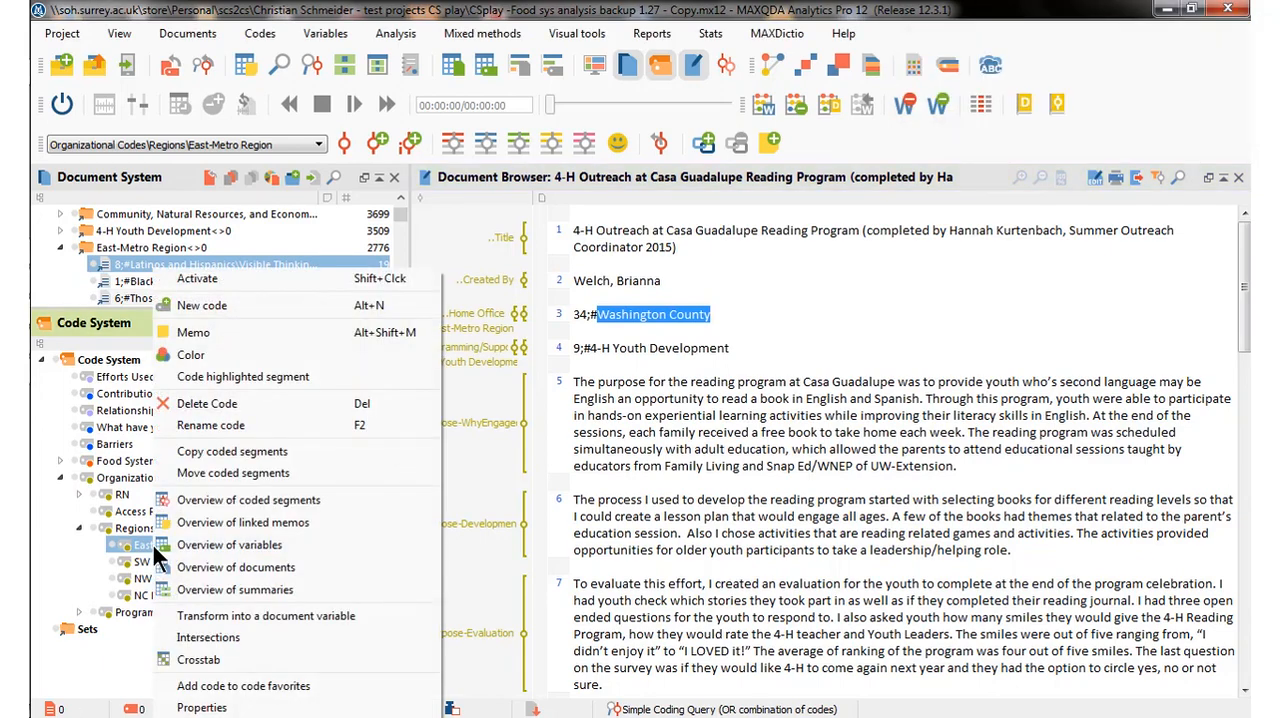